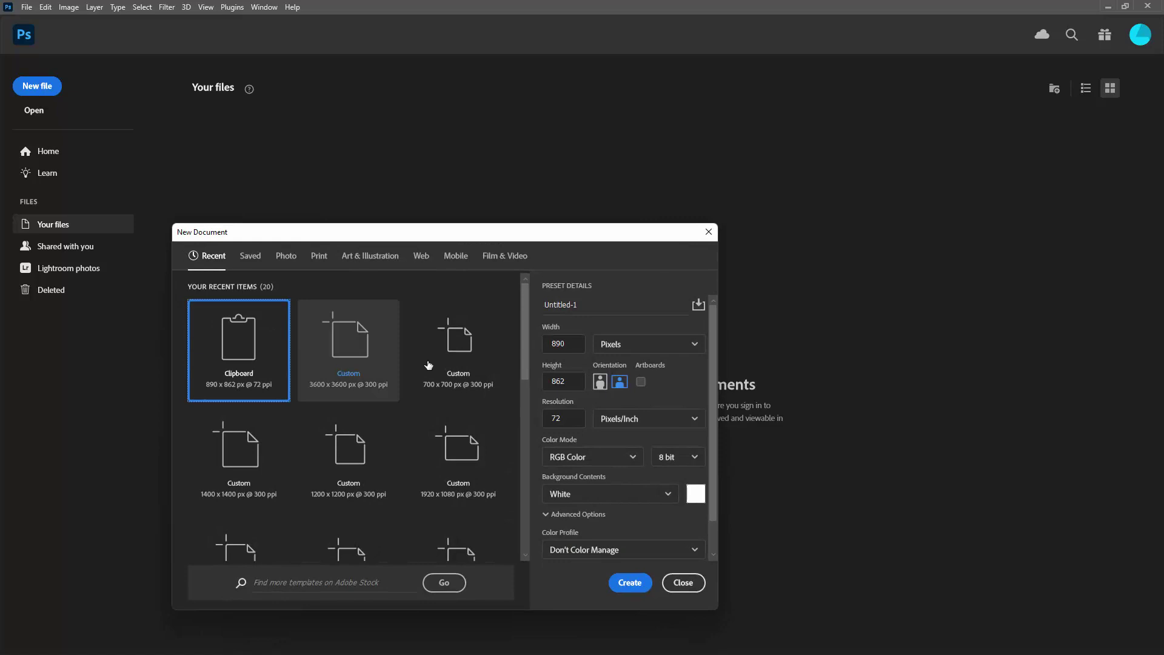
Step: Create a new 700 × 700 px, 300 ppi document from the Custom preset
{"action": "left_click", "coordinate": [467, 367]}
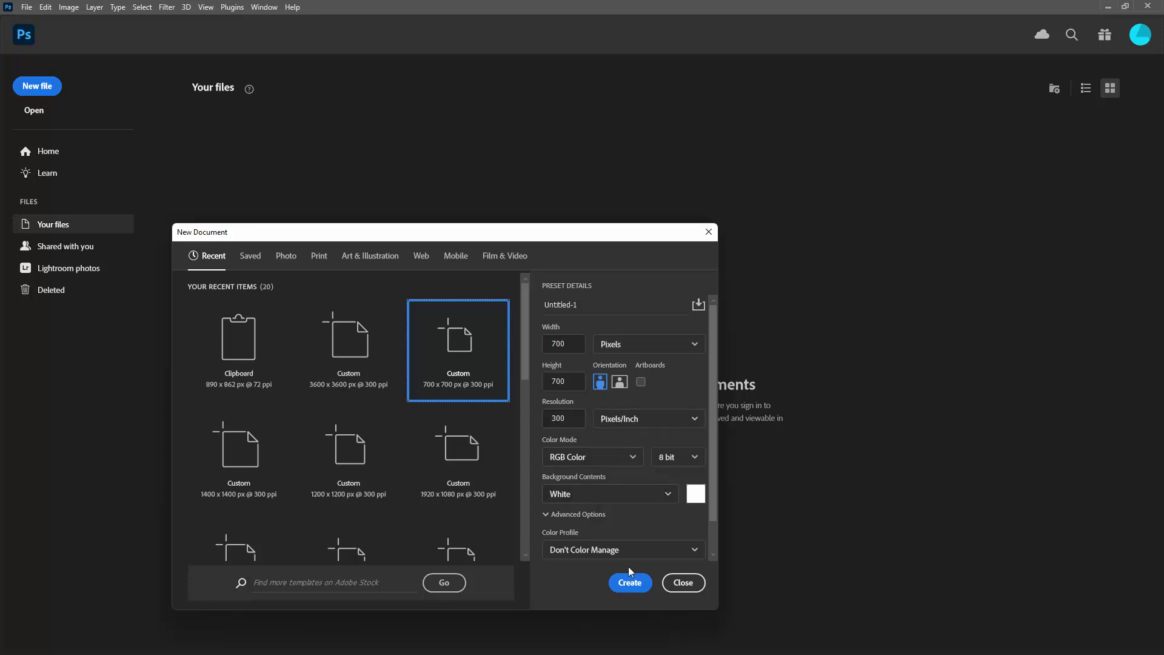
{"action": "left_click", "coordinate": [625, 584]}
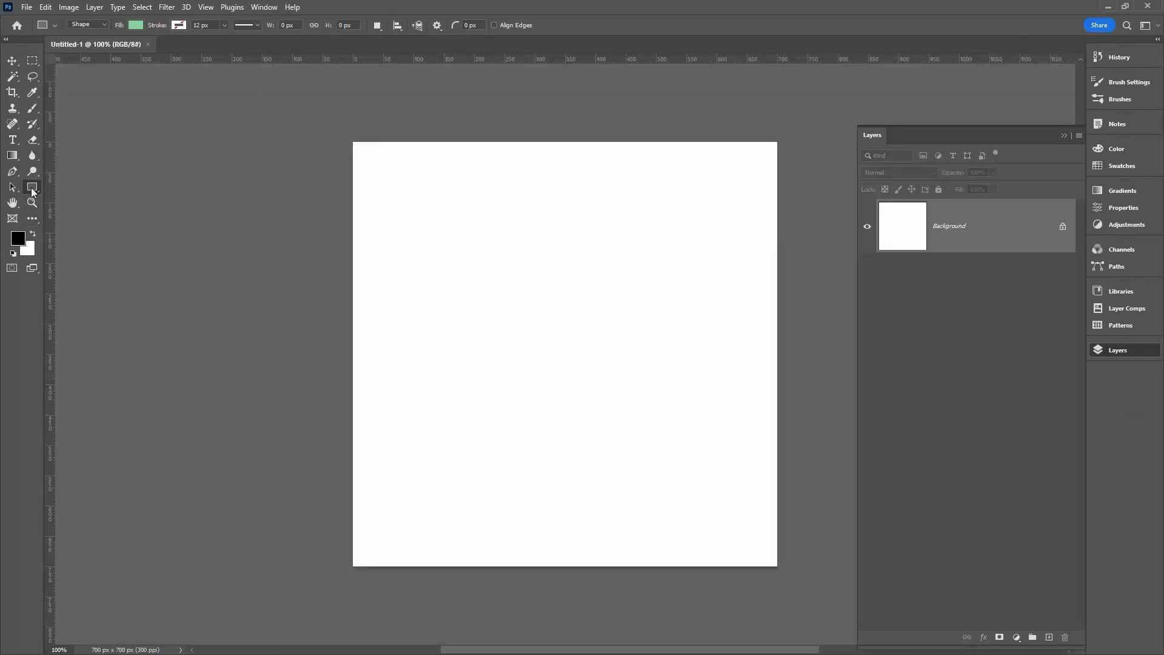
Step: Draw a 500 × 26 px rectangle shape on the canvas
{"action": "left_click_drag", "start_coordinate": [32, 188], "coordinate": [69, 187]}
{"action": "left_click", "coordinate": [104, 24]}
{"action": "left_click", "coordinate": [95, 31]}
{"action": "left_click", "coordinate": [380, 310]}
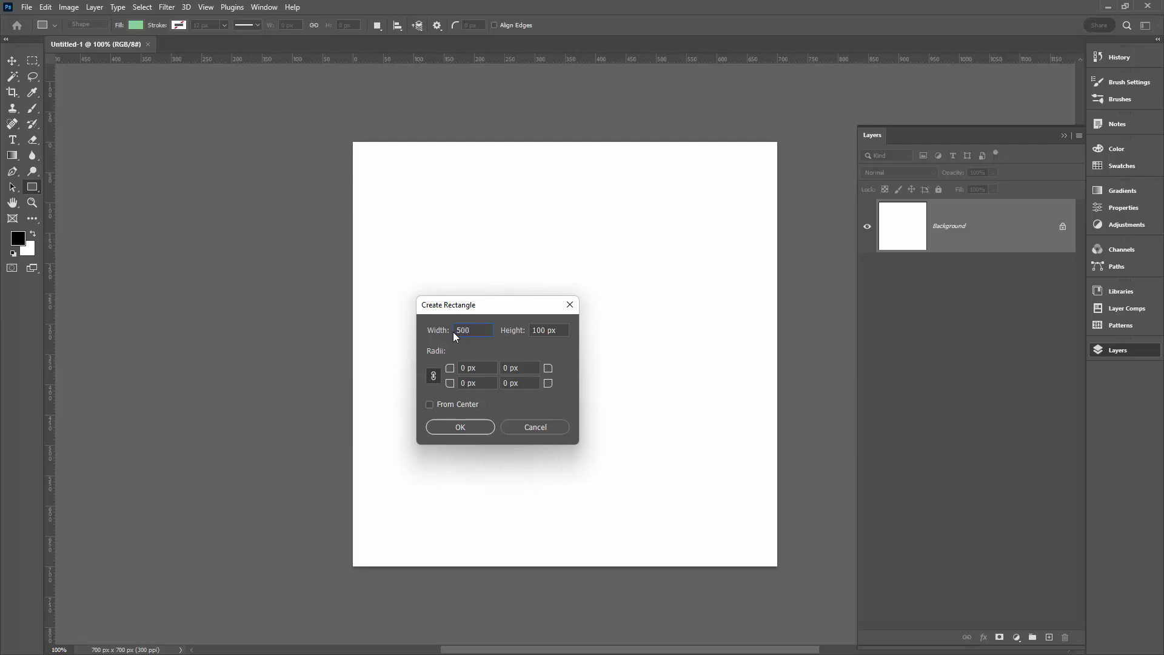
{"action": "key", "text": "Tab"}
{"action": "type", "text": "26"}
{"action": "left_click", "coordinate": [467, 427]}
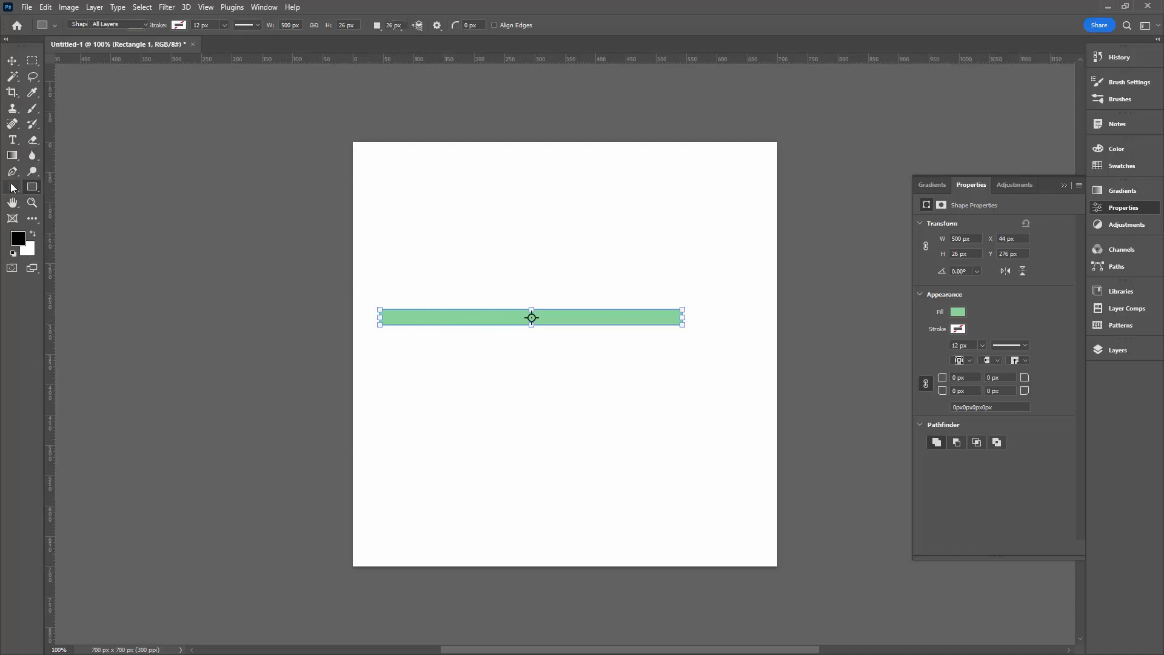
Step: Centre the bar vertically and horizontally on the canvas and show the Layers panel
{"action": "left_click", "coordinate": [12, 186]}
{"action": "left_click", "coordinate": [457, 25]}
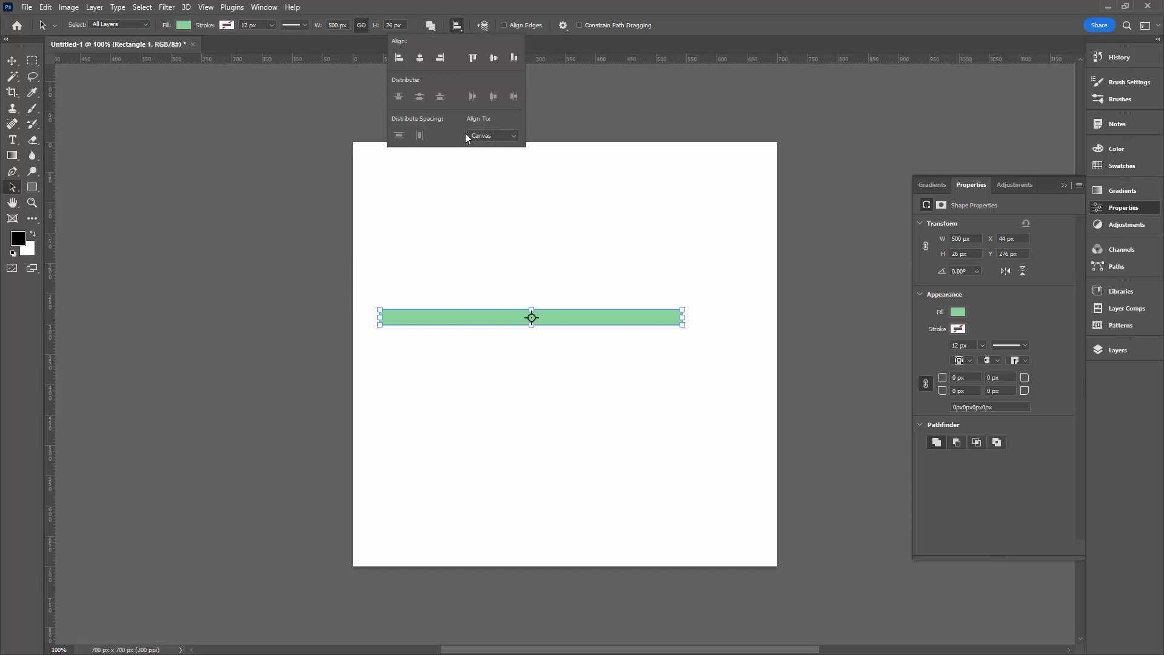
{"action": "left_click", "coordinate": [494, 58]}
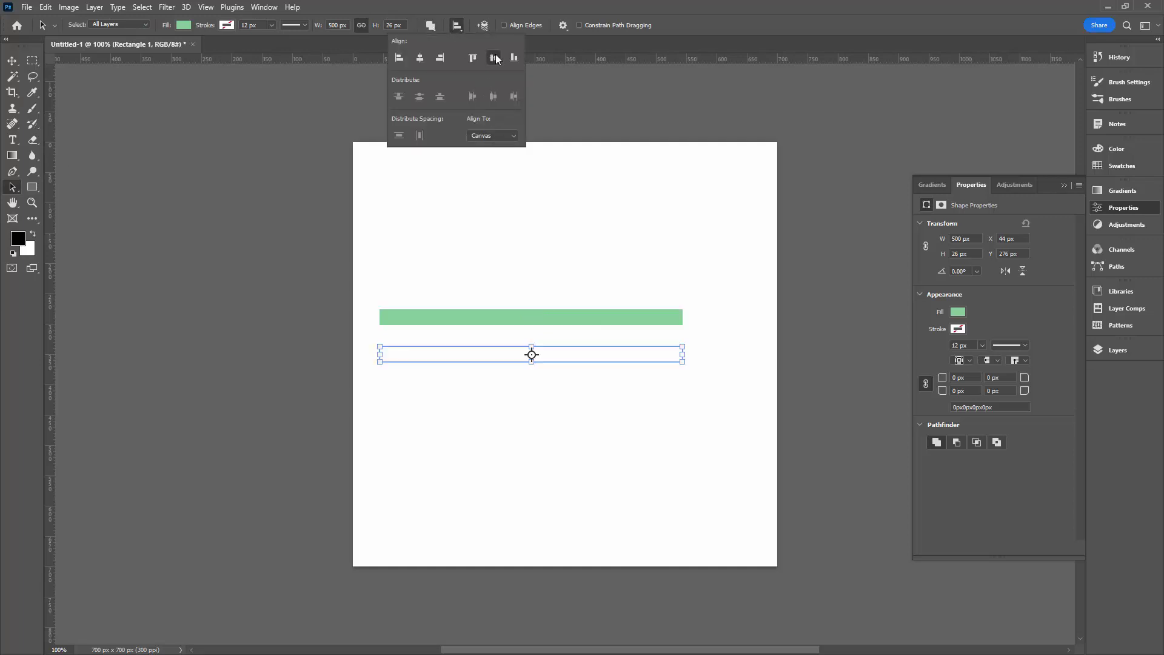
{"action": "left_click", "coordinate": [420, 57]}
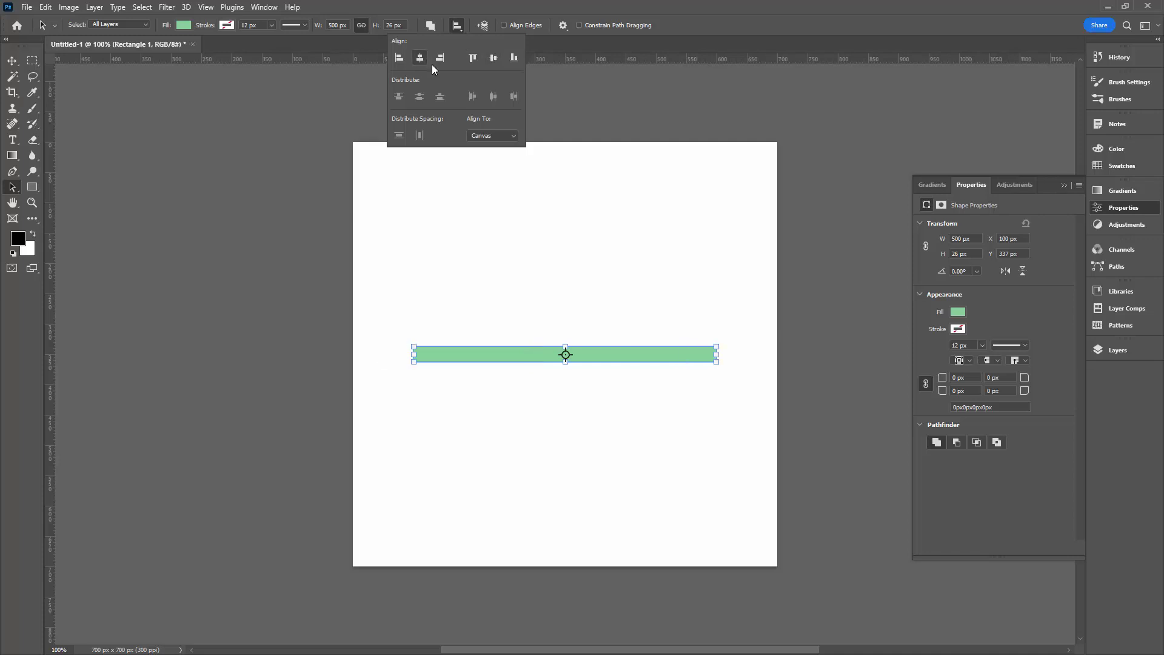
{"action": "left_click", "coordinate": [509, 201]}
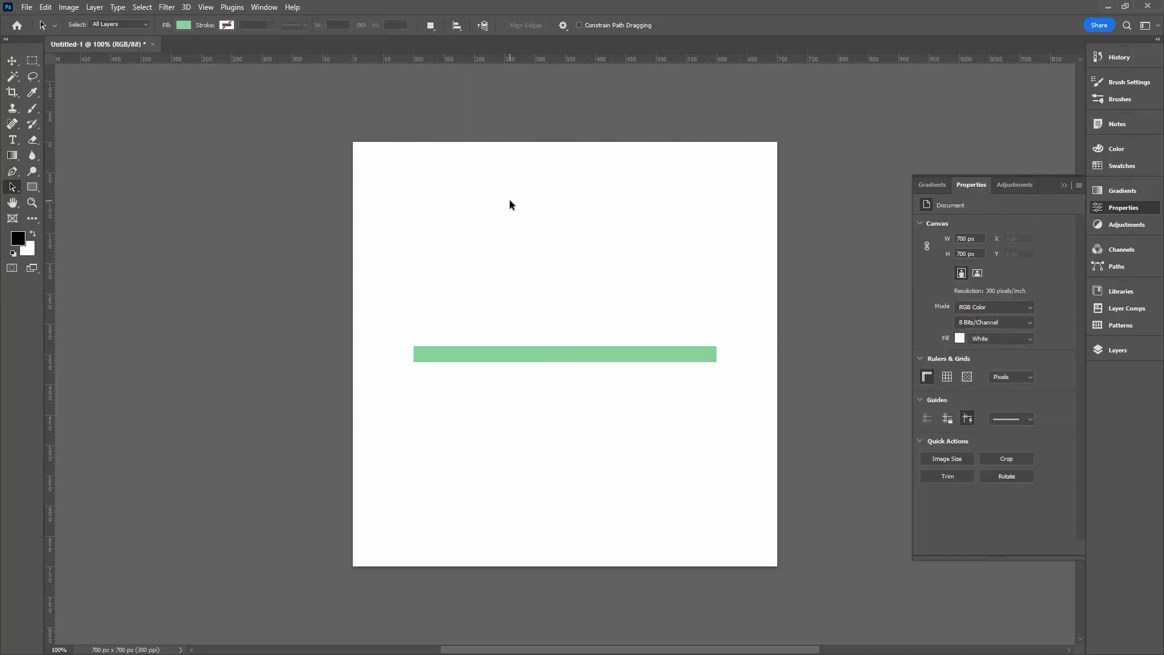
{"action": "left_click", "coordinate": [1111, 348]}
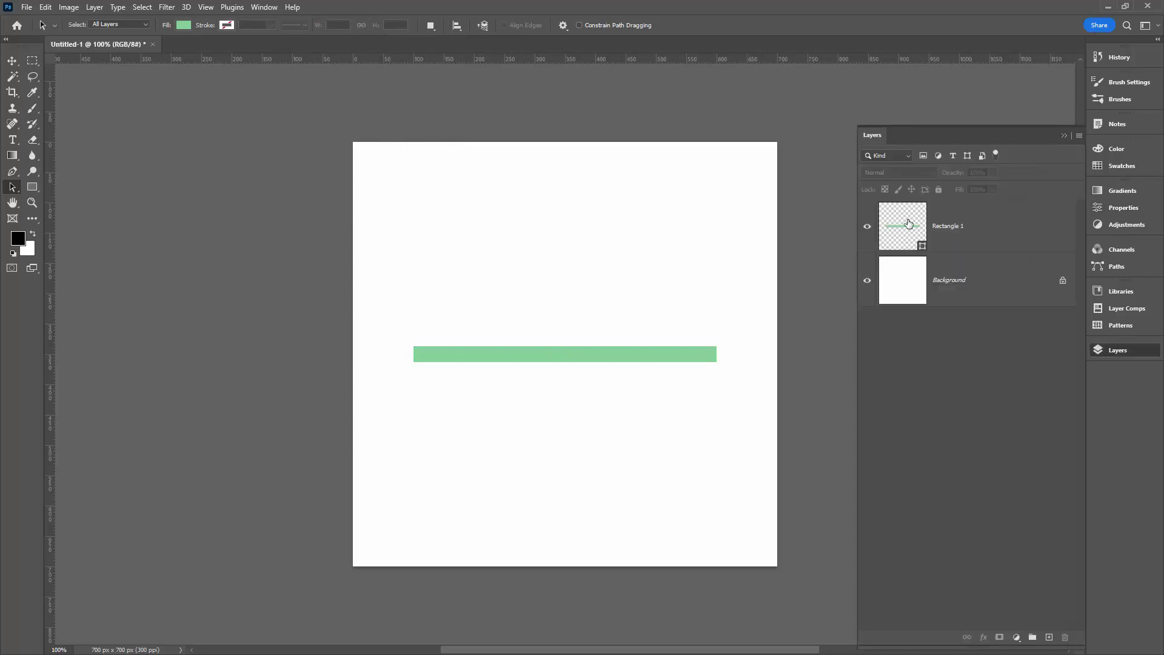
Step: Duplicate the Rectangle 1 layer as Rectangle 1 copy
{"action": "right_click", "coordinate": [994, 223]}
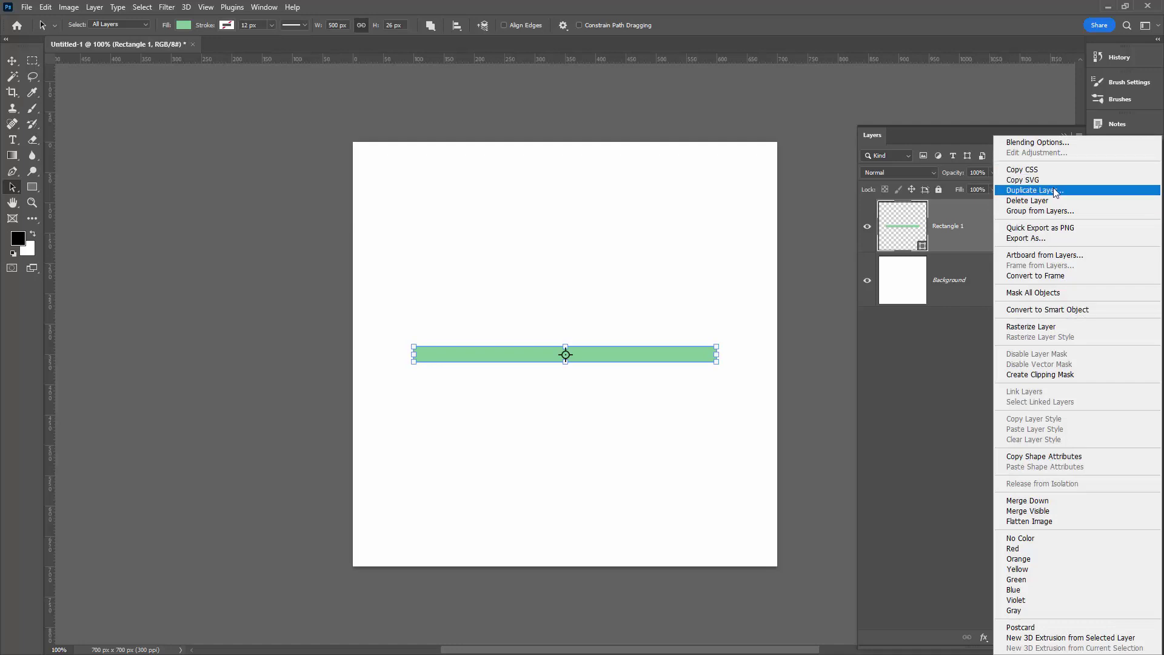
{"action": "left_click", "coordinate": [1054, 190]}
{"action": "left_click", "coordinate": [892, 374]}
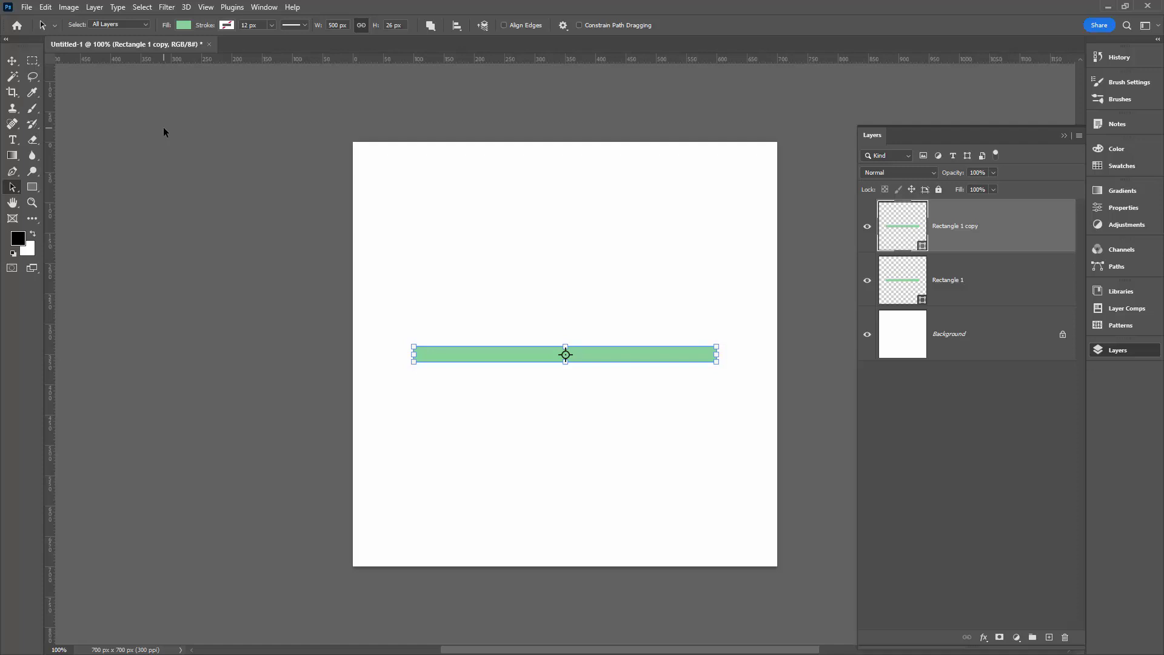
Step: Move the copied bar to Y = 383 px using a top-centre reference point
{"action": "key", "text": "ctrl+t"}
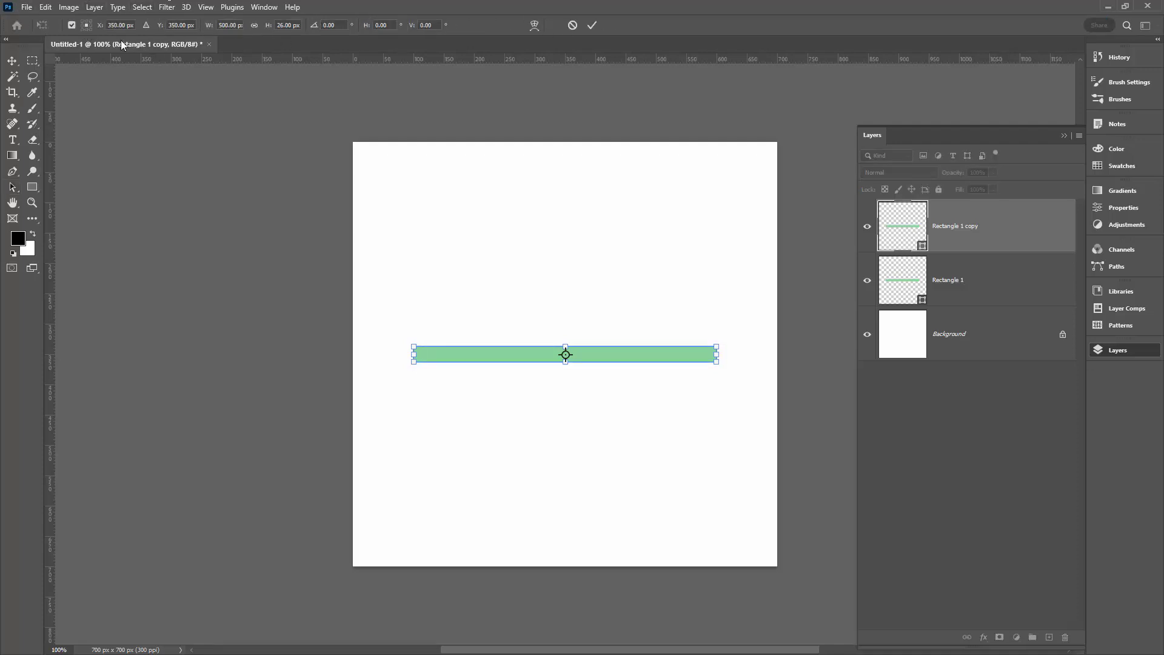
{"action": "left_click", "coordinate": [86, 21]}
{"action": "left_click", "coordinate": [71, 25]}
{"action": "left_click", "coordinate": [71, 25]}
{"action": "left_click", "coordinate": [86, 22]}
{"action": "left_click", "coordinate": [172, 25]}
{"action": "type", "text": "383"}
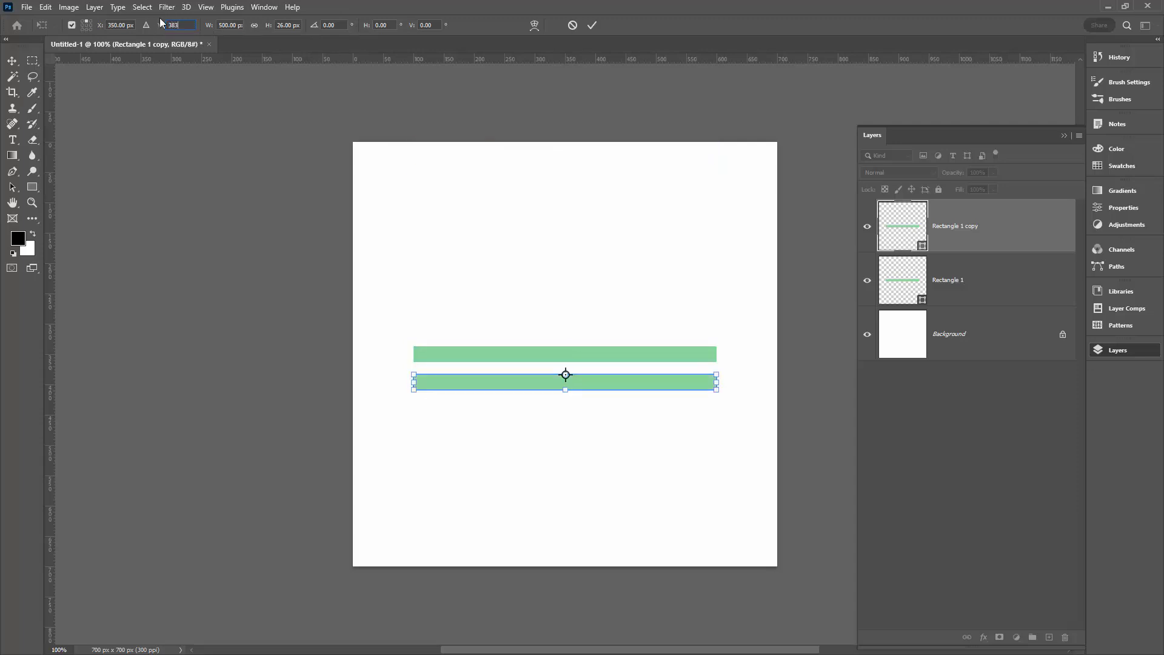
{"action": "key", "text": "Tab"}
{"action": "left_click", "coordinate": [591, 24]}
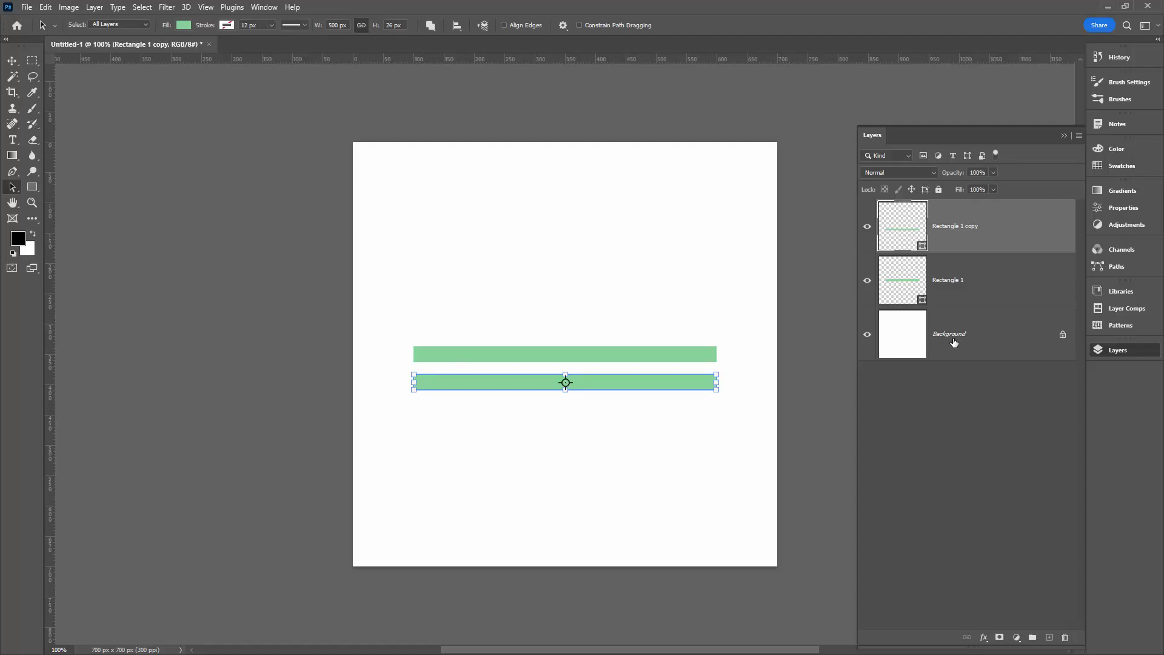
Step: Select both Rectangle 1 and Rectangle 1 copy layers together
{"action": "left_click", "coordinate": [1001, 278]}
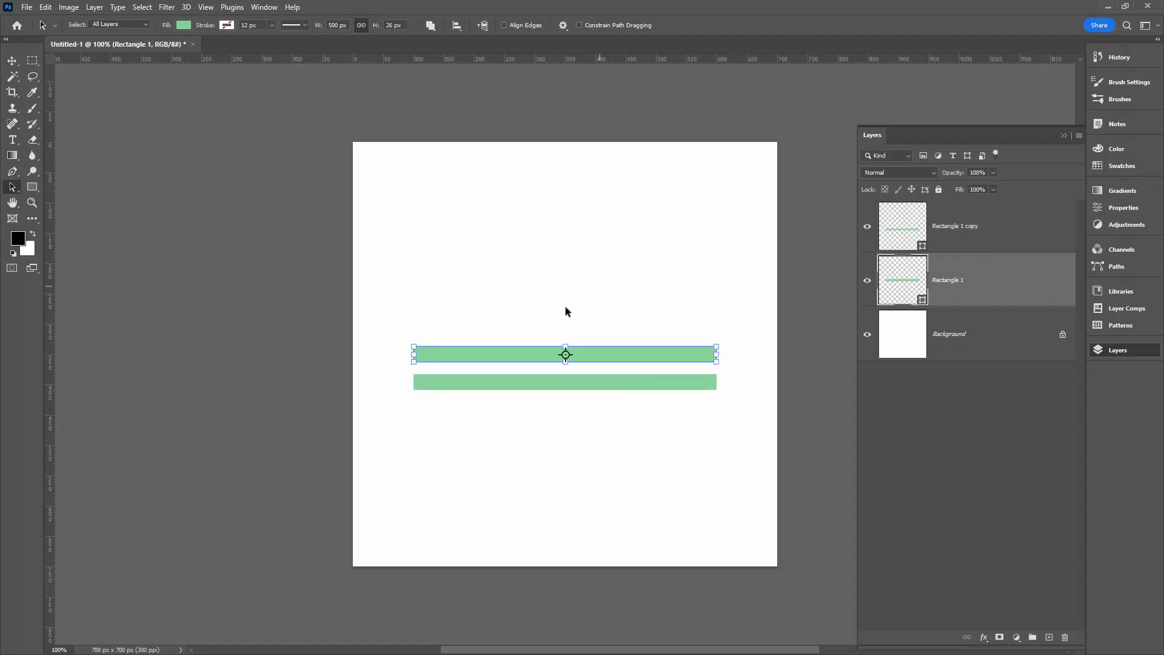
{"action": "left_click", "coordinate": [993, 225]}
{"action": "left_click", "coordinate": [987, 269], "text": "shift"}
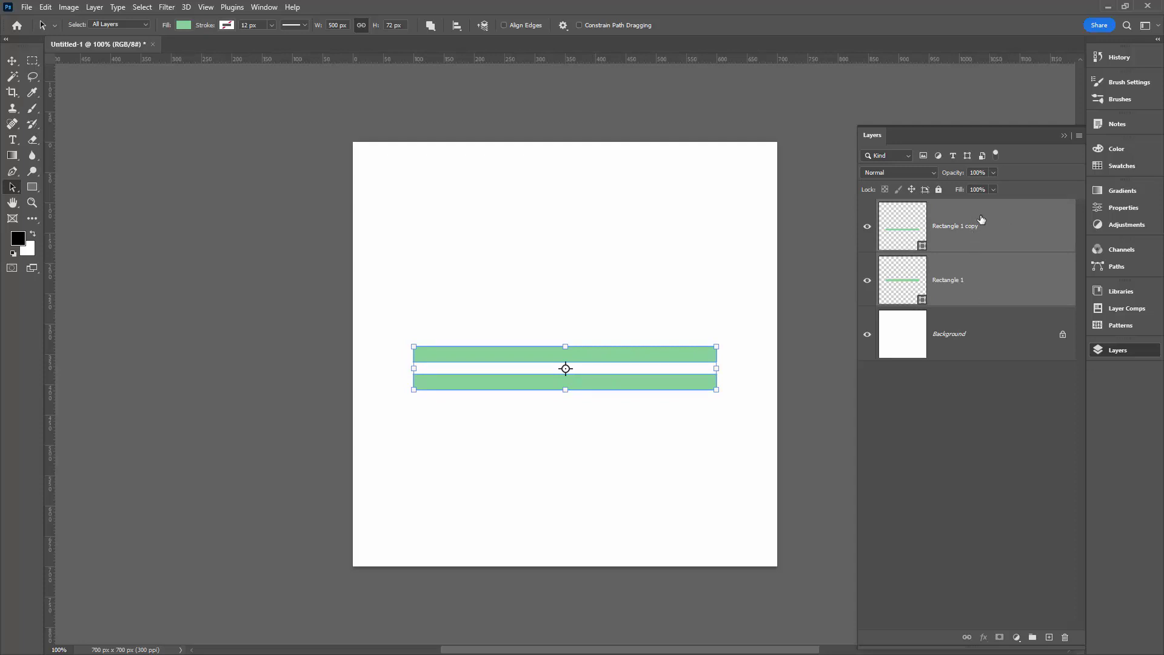
{"action": "left_click", "coordinate": [1002, 269], "text": "ctrl"}
{"action": "left_click", "coordinate": [1004, 268], "text": "ctrl"}
Step: Merge the two bar layers into one shape layer, Rectangle 1 copy
{"action": "right_click", "coordinate": [990, 270]}
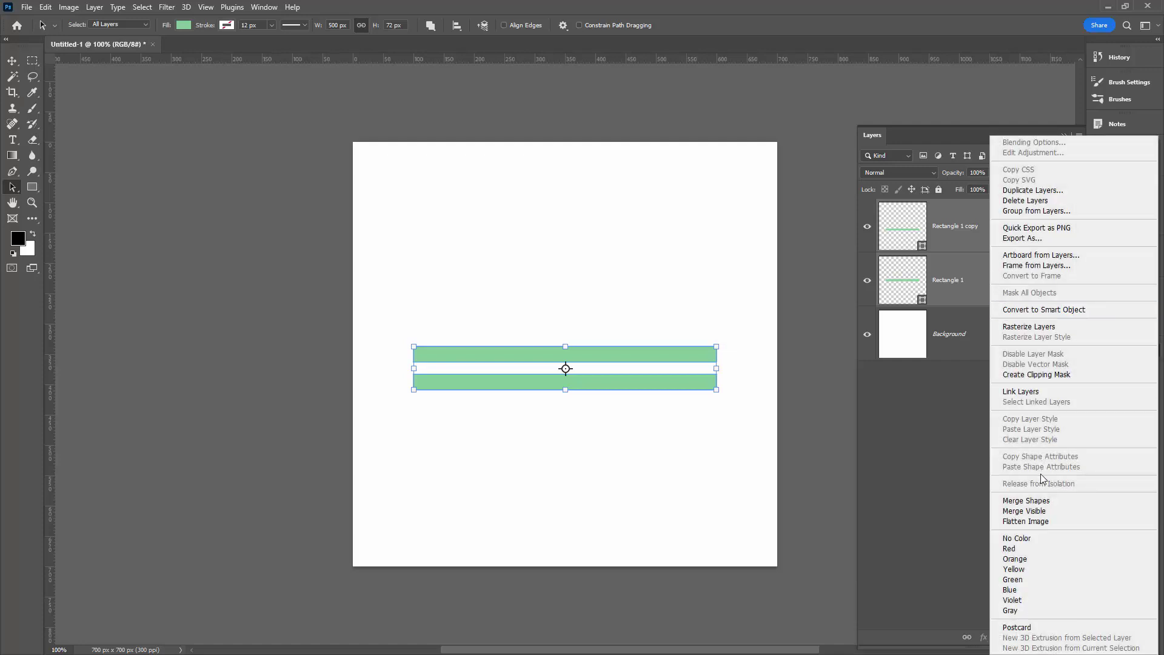
{"action": "left_click", "coordinate": [1035, 502]}
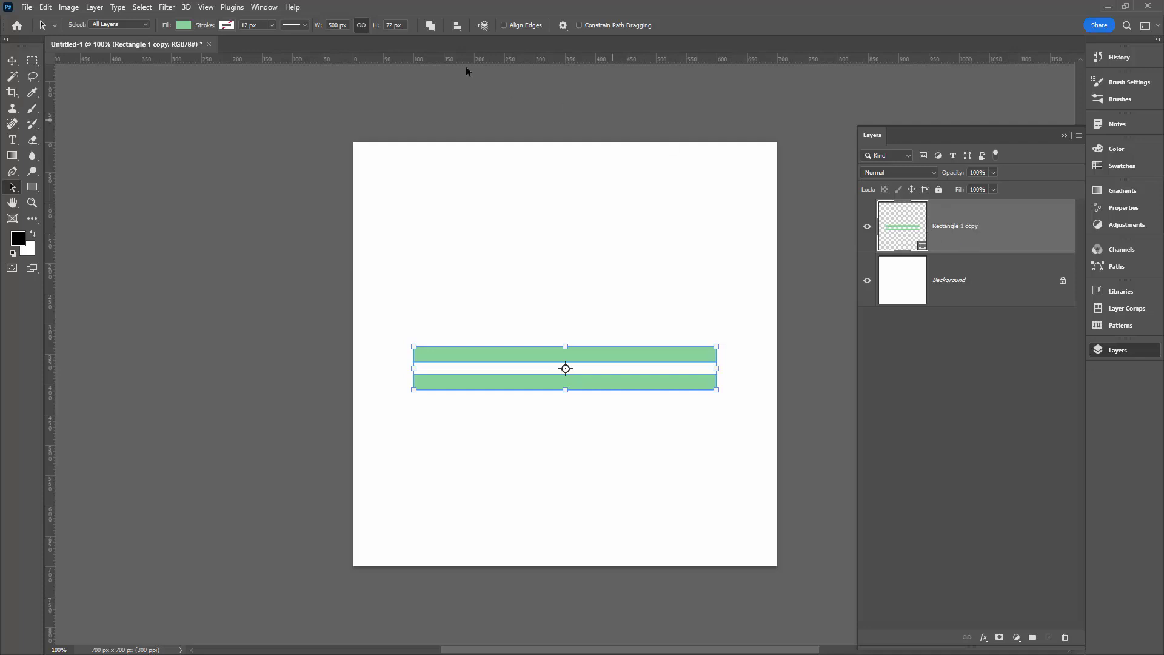
{"action": "left_click", "coordinate": [457, 26]}
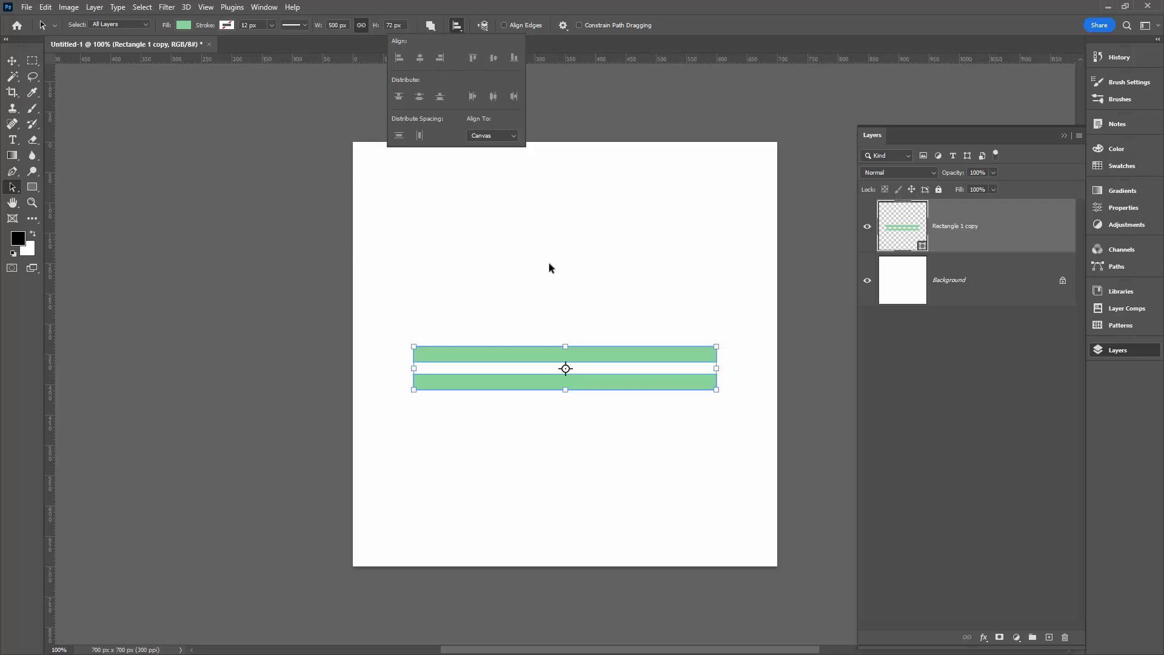
{"action": "left_click", "coordinate": [575, 275]}
{"action": "left_click_drag", "start_coordinate": [472, 300], "coordinate": [608, 461]}
{"action": "left_click", "coordinate": [456, 27]}
{"action": "left_click", "coordinate": [493, 57]}
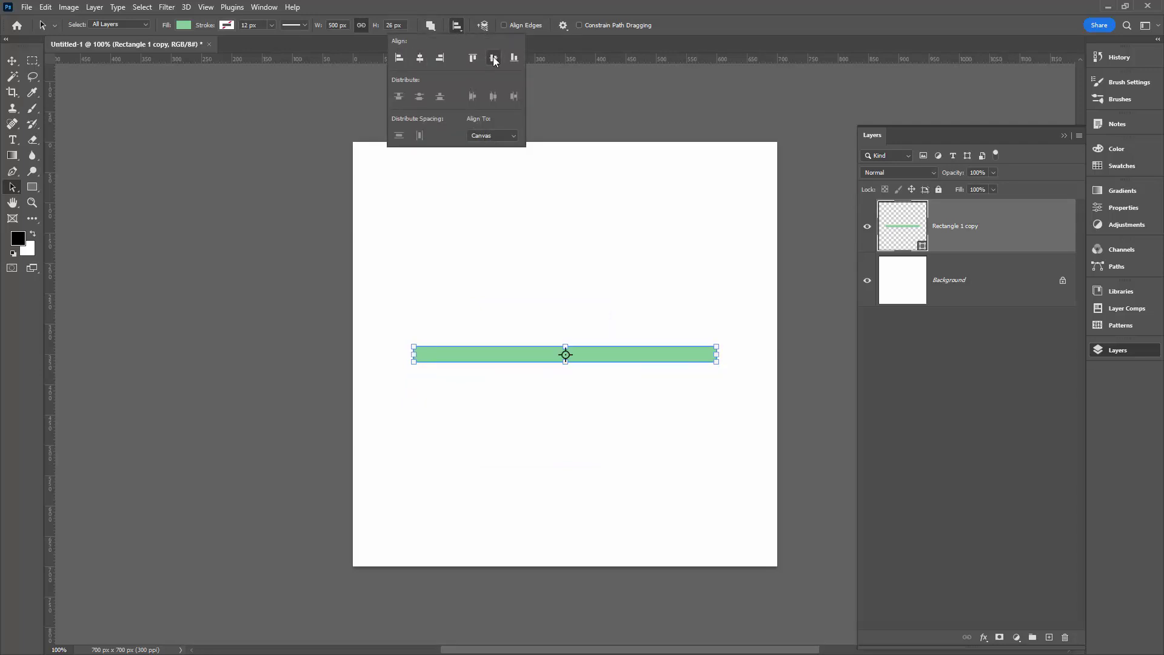
{"action": "key", "text": "ctrl+z"}
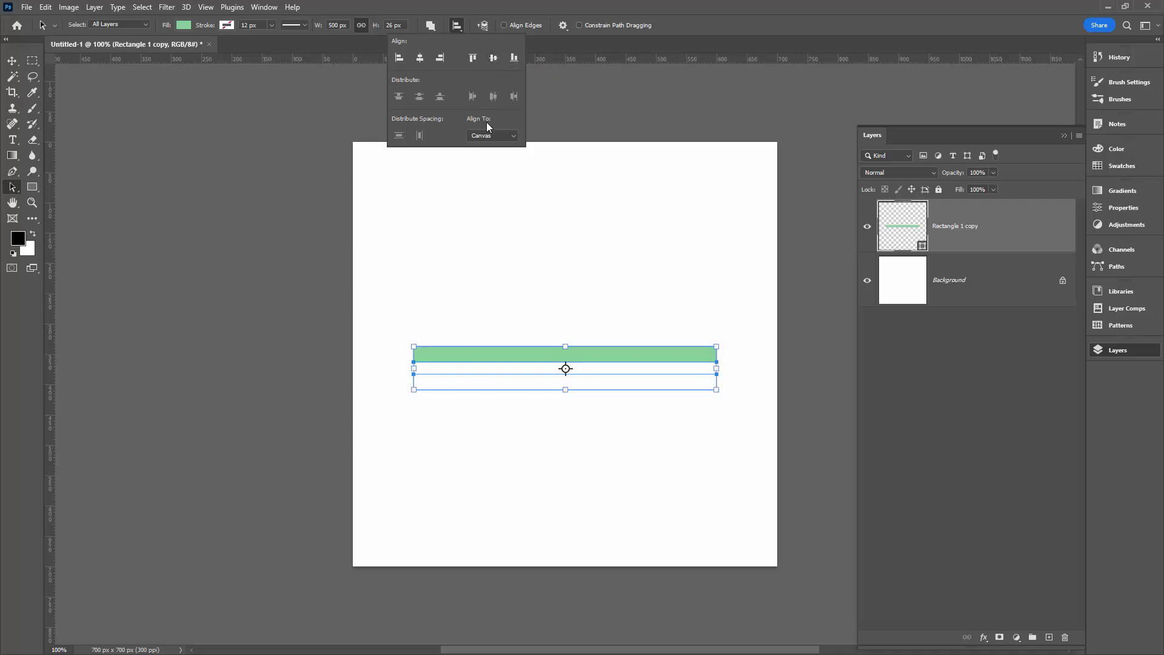
{"action": "left_click", "coordinate": [467, 260]}
{"action": "left_click_drag", "start_coordinate": [485, 241], "coordinate": [637, 459]}
Step: Centre the combined pair of bars vertically and horizontally on the canvas
{"action": "left_click", "coordinate": [457, 27]}
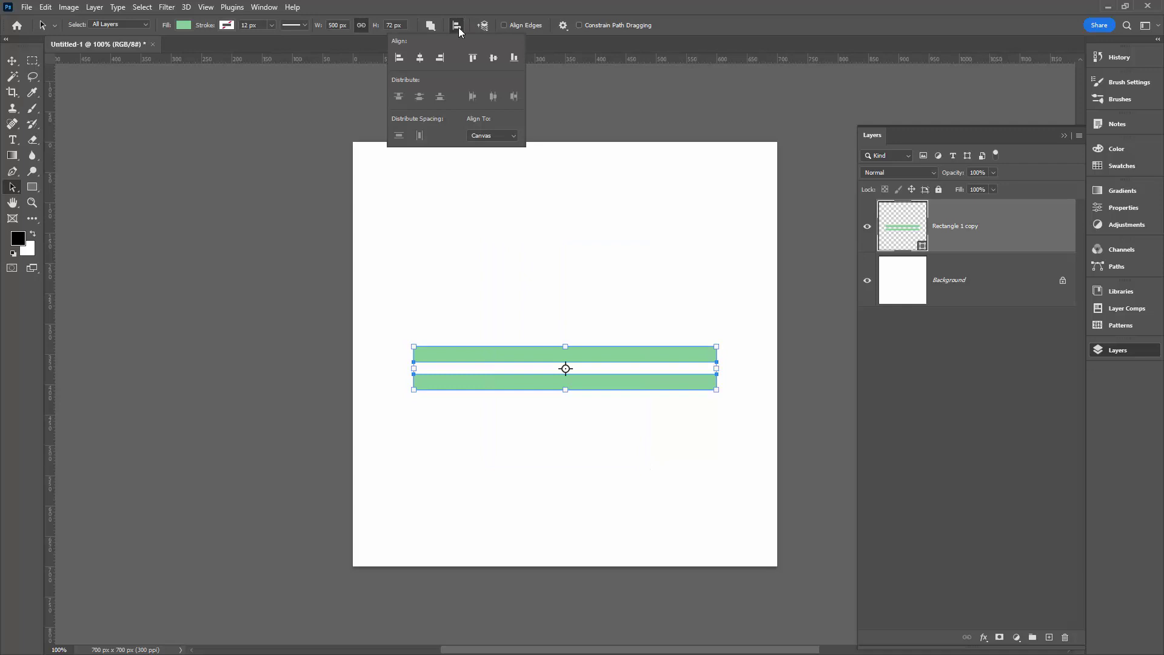
{"action": "left_click", "coordinate": [476, 134]}
{"action": "left_click", "coordinate": [483, 156]}
{"action": "left_click", "coordinate": [639, 11]}
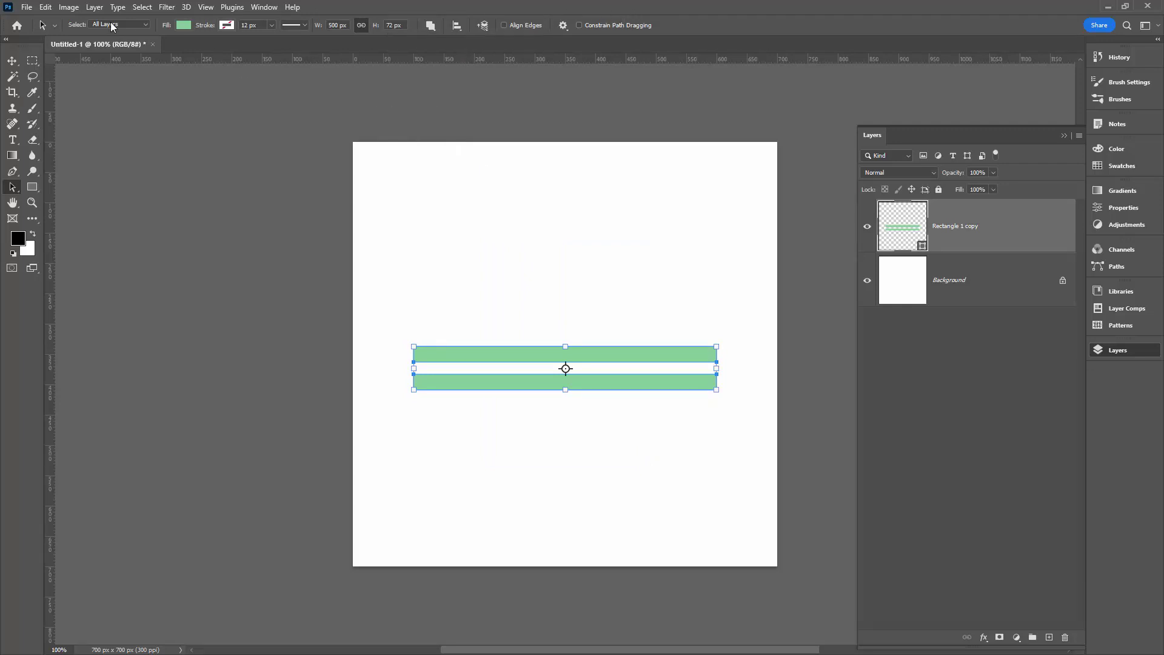
{"action": "left_click", "coordinate": [92, 7]}
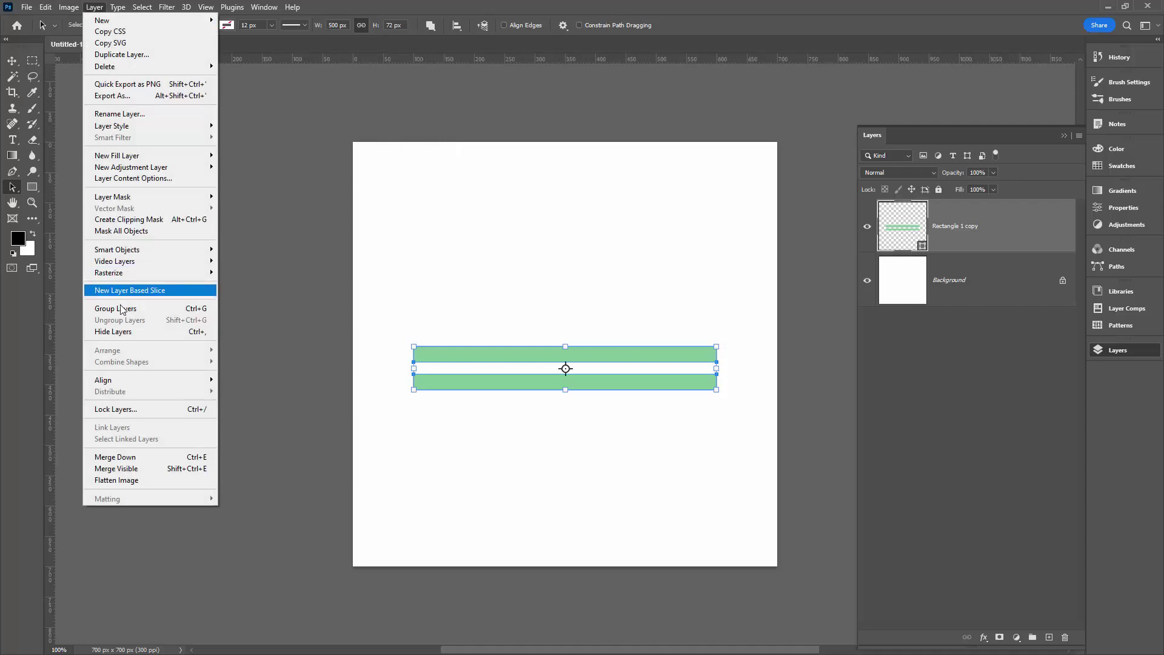
{"action": "mouse_move", "coordinate": [130, 388]}
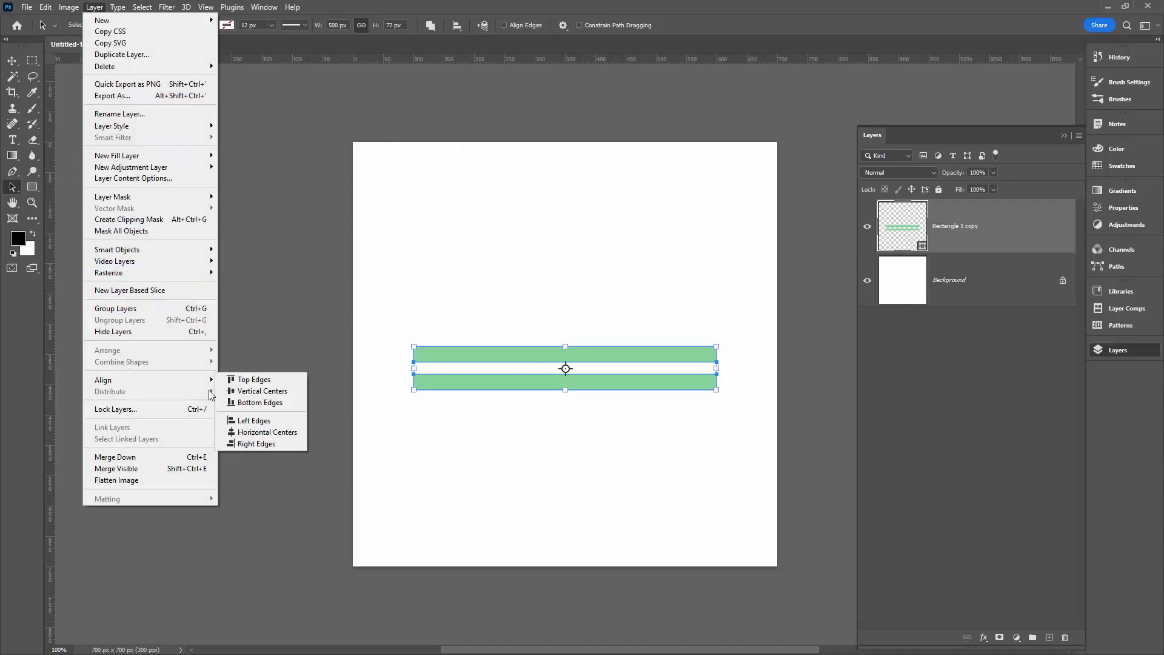
{"action": "left_click", "coordinate": [262, 391]}
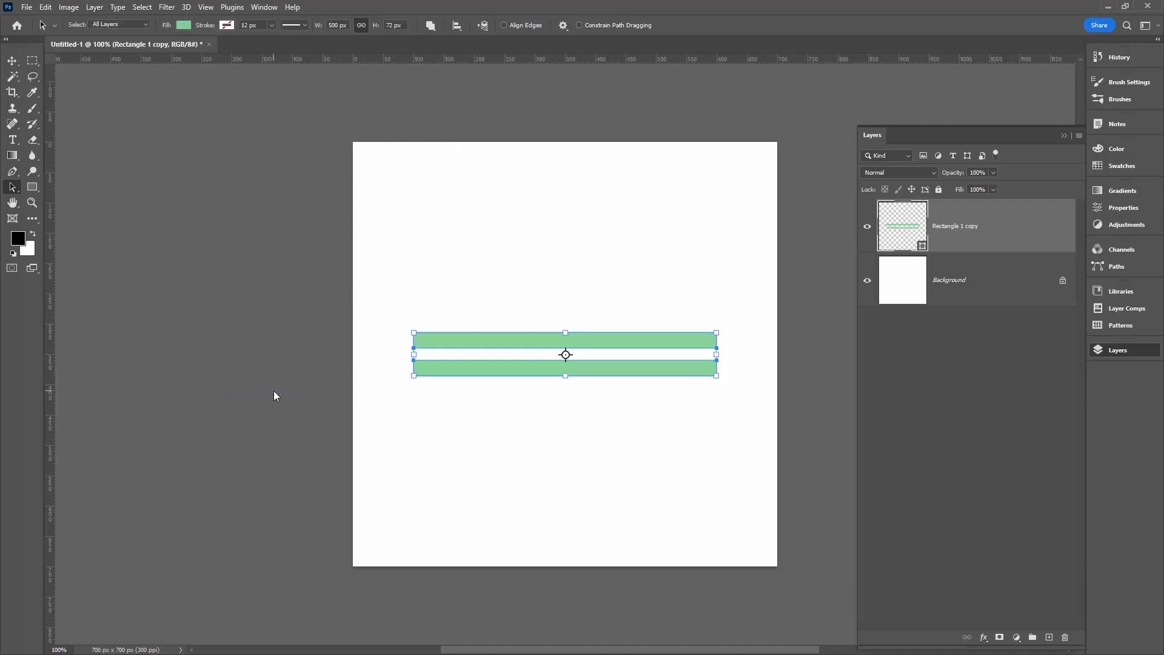
{"action": "left_click", "coordinate": [94, 7]}
{"action": "mouse_move", "coordinate": [176, 385]}
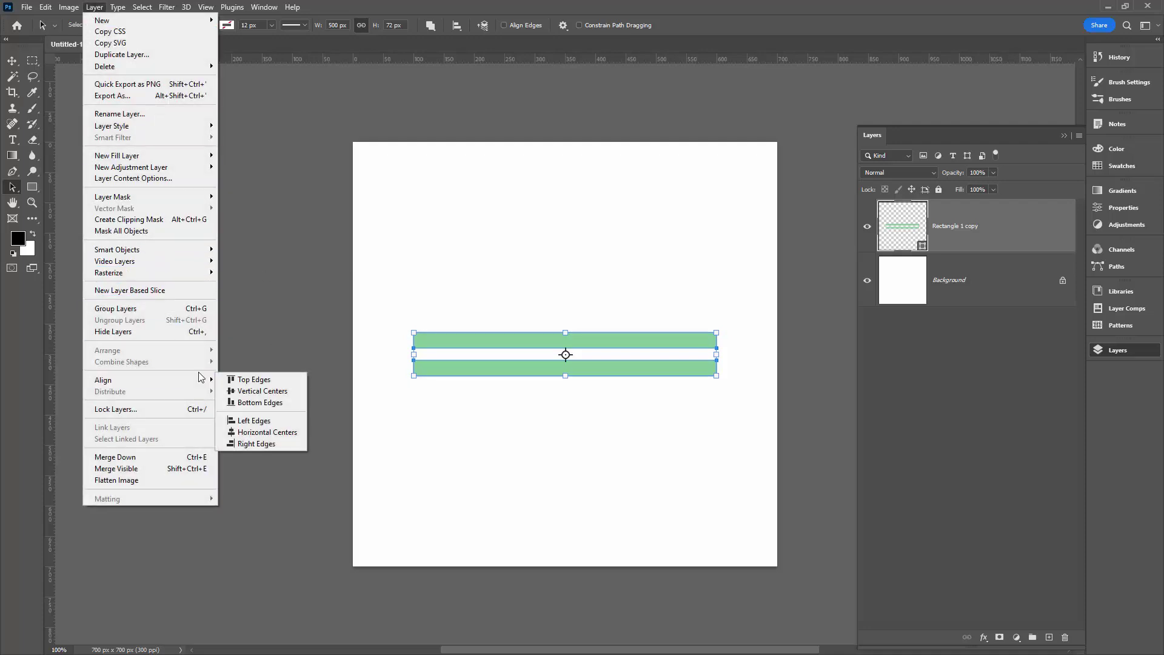
{"action": "left_click", "coordinate": [268, 432]}
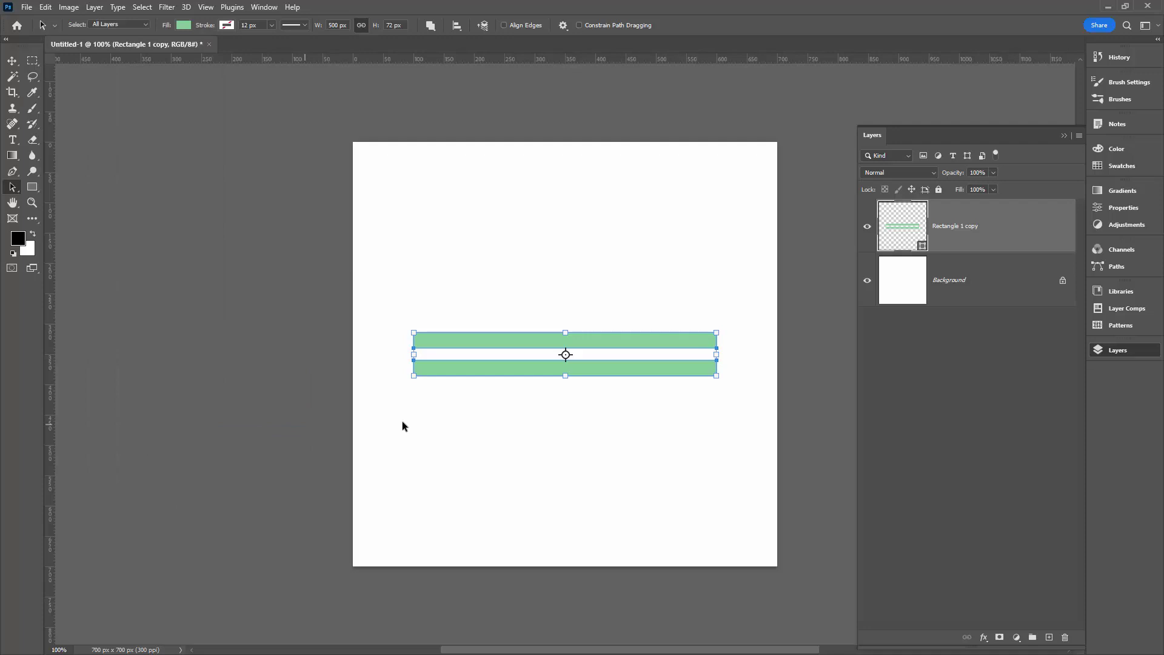
{"action": "left_click", "coordinate": [450, 416]}
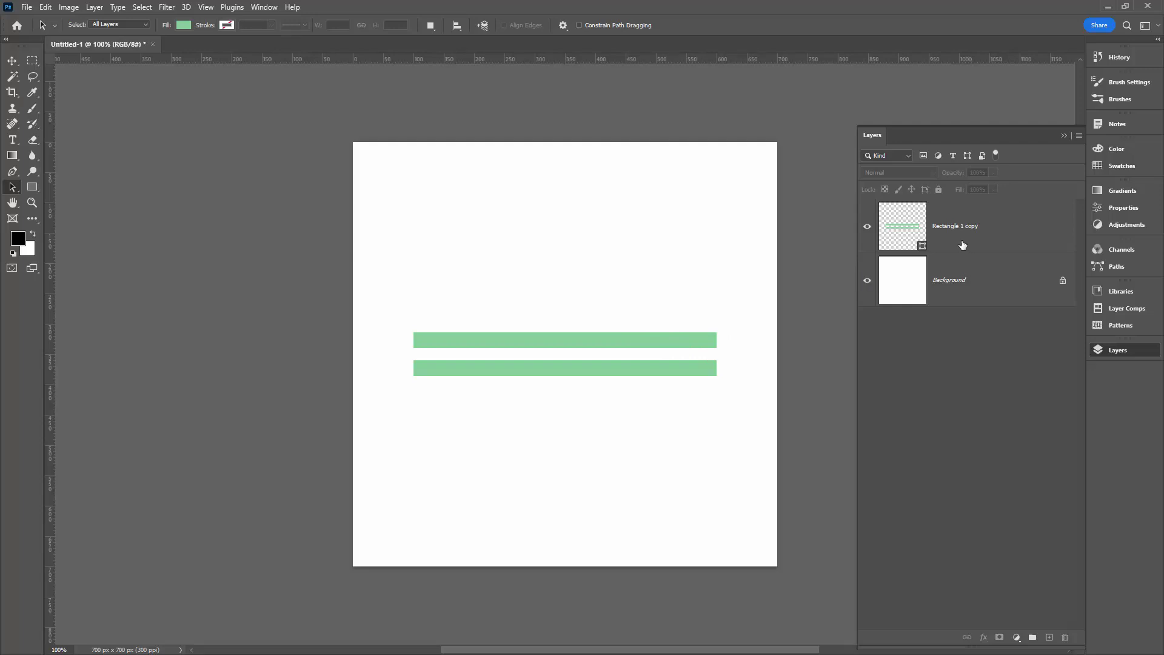
Step: Convert the bars layer to a smart object and duplicate it as Rectangle 1 copy 2
{"action": "right_click", "coordinate": [1005, 231]}
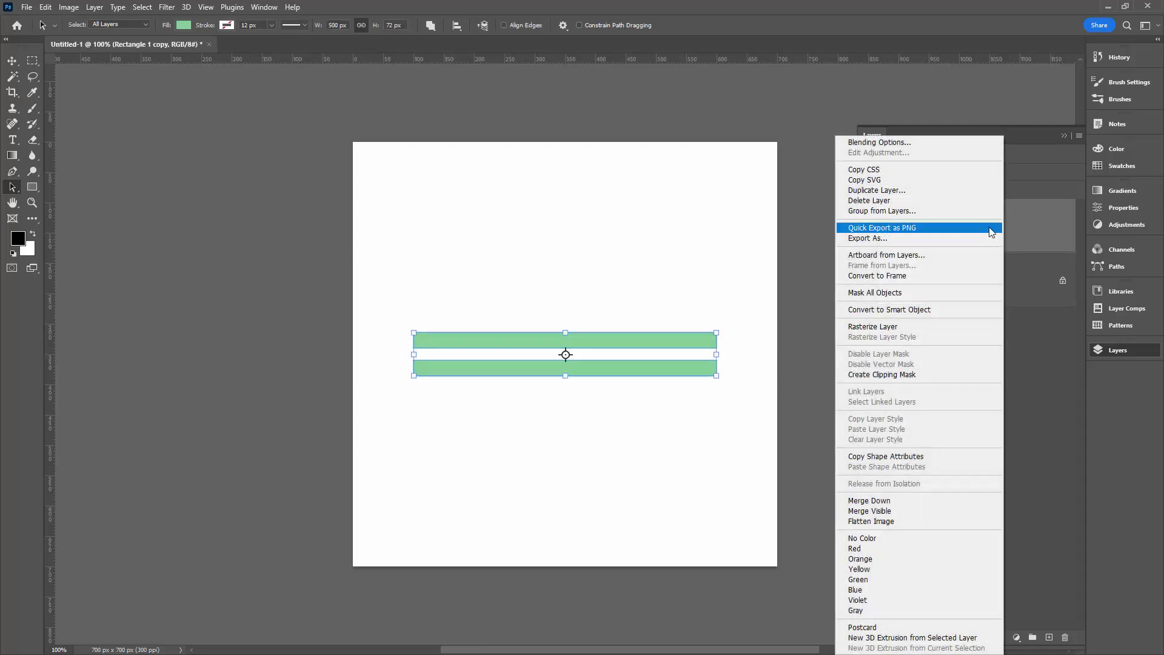
{"action": "left_click", "coordinate": [962, 310]}
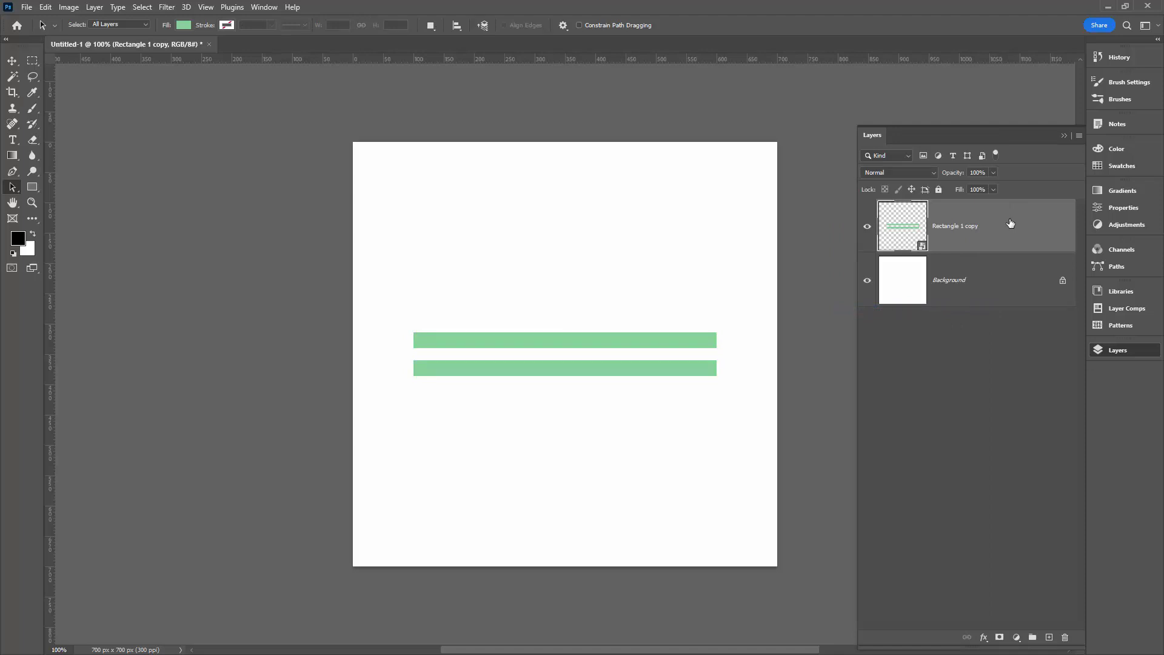
{"action": "right_click", "coordinate": [1011, 224]}
{"action": "left_click", "coordinate": [973, 136]}
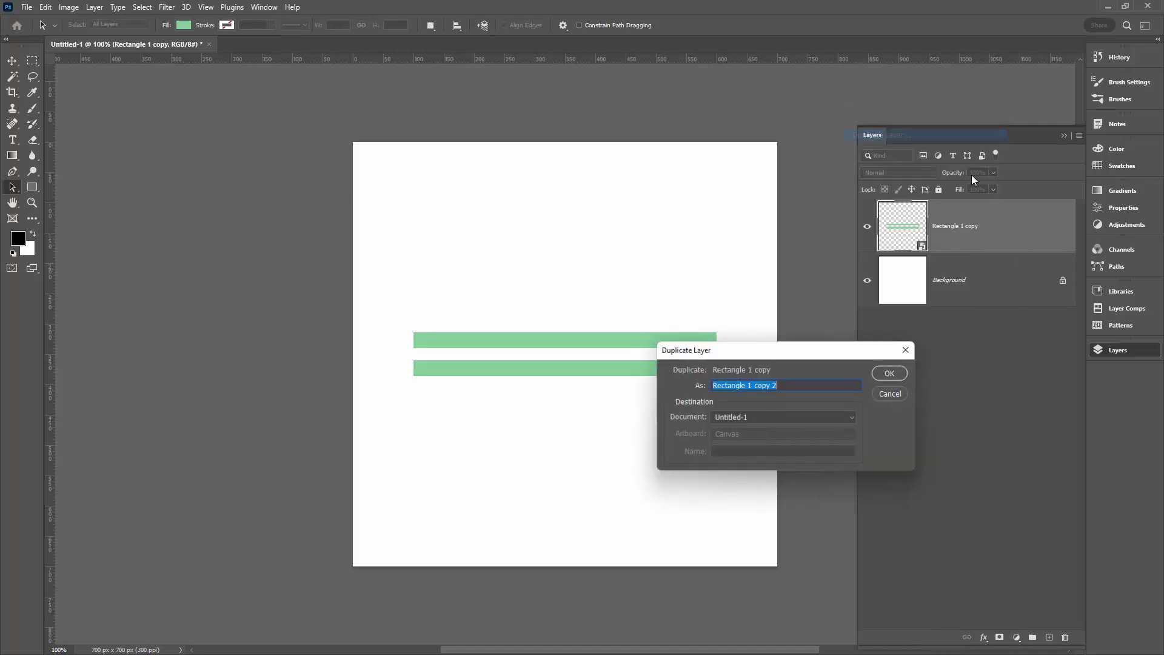
{"action": "left_click", "coordinate": [892, 372]}
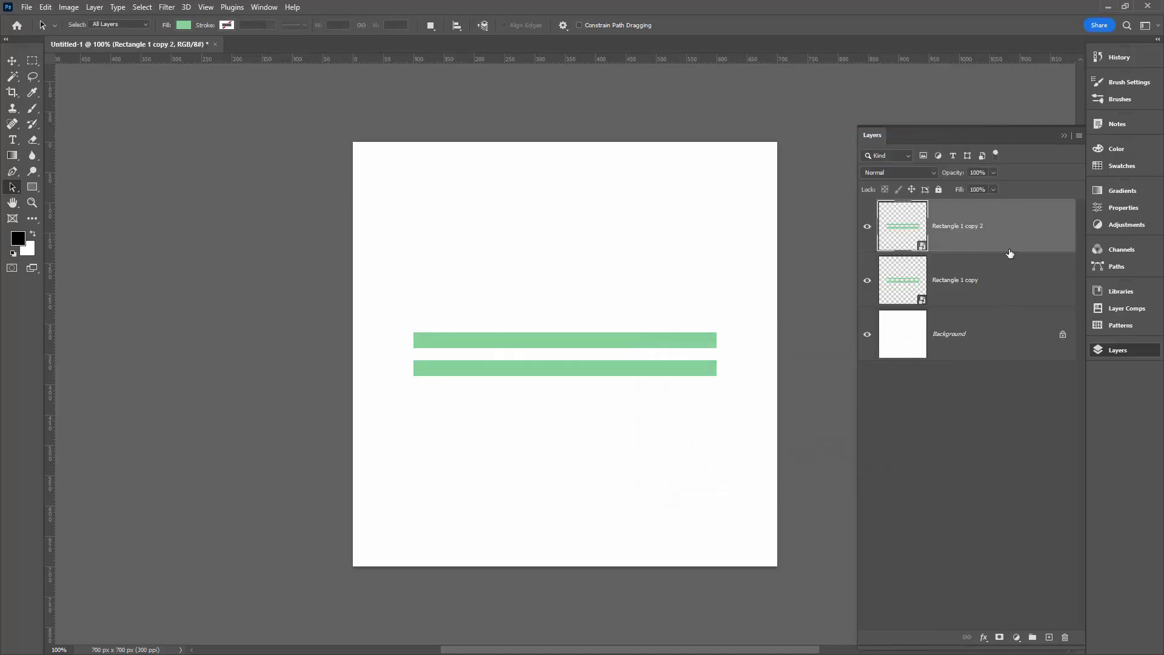
Step: Rotate the top copy to 45° and Rectangle 1 copy to 135° so they cross
{"action": "left_click", "coordinate": [1119, 210]}
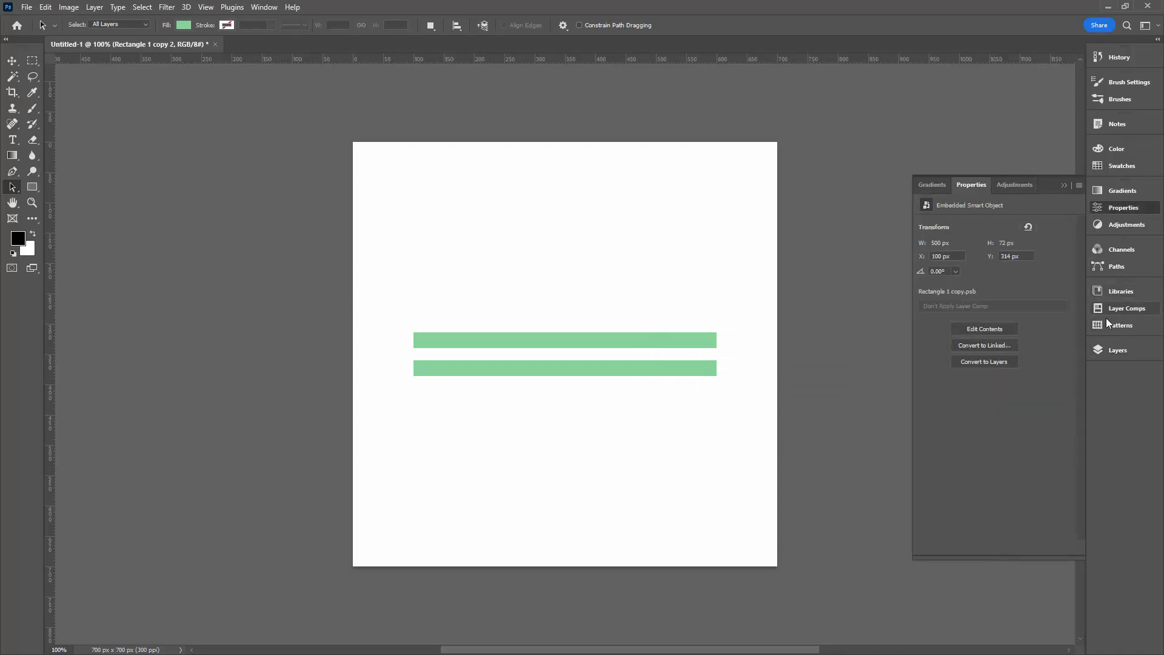
{"action": "left_click", "coordinate": [1118, 352]}
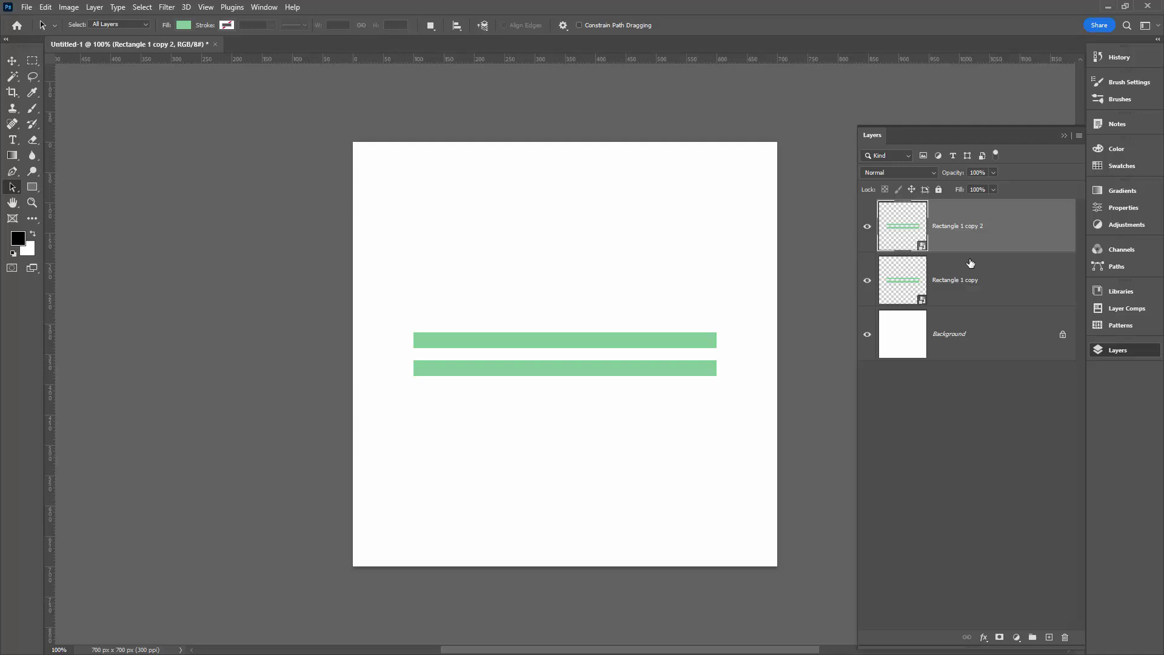
{"action": "left_click_drag", "start_coordinate": [975, 138], "coordinate": [209, 108]}
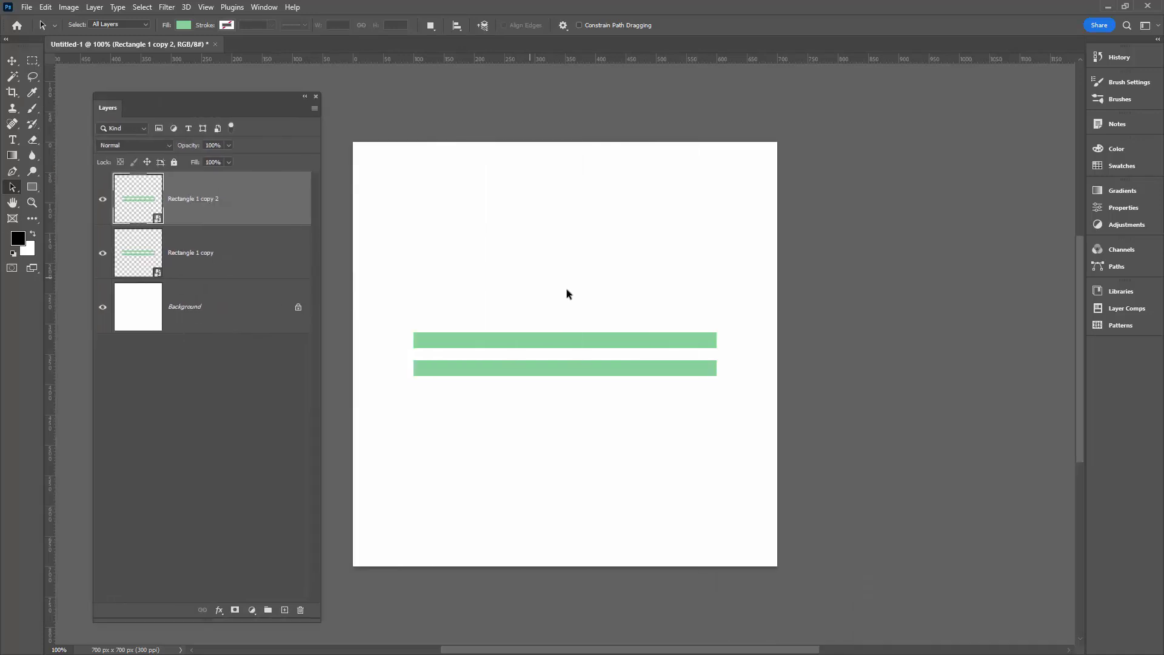
{"action": "left_click", "coordinate": [1124, 207]}
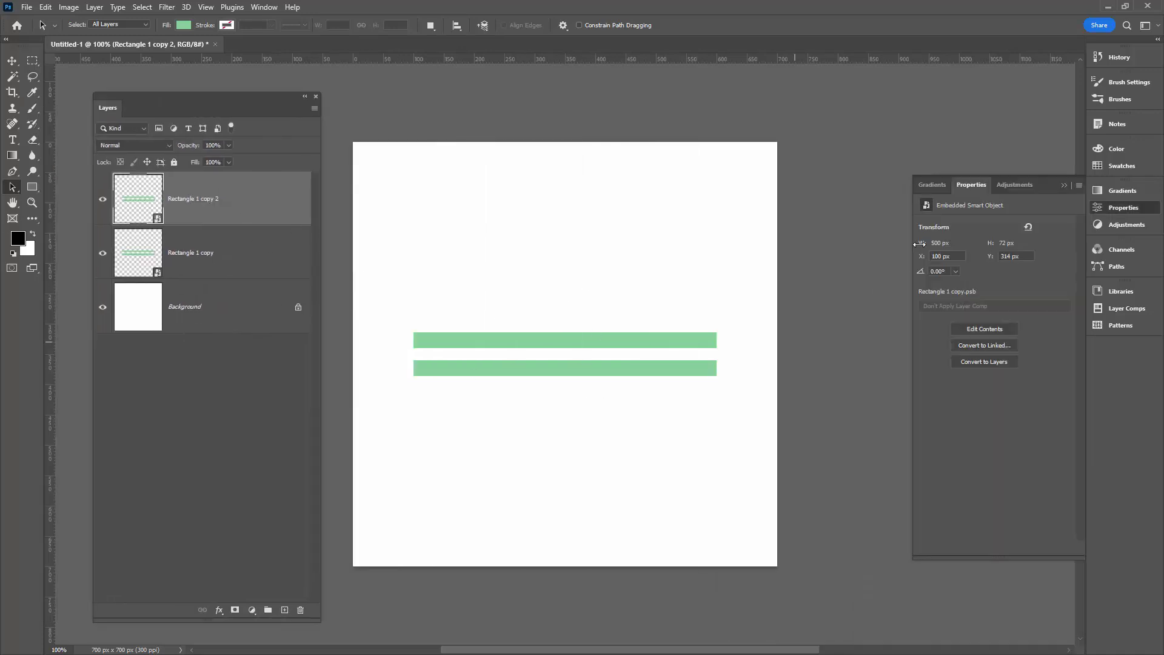
{"action": "left_click", "coordinate": [944, 271]}
{"action": "type", "text": "45"}
{"action": "key", "text": "Return"}
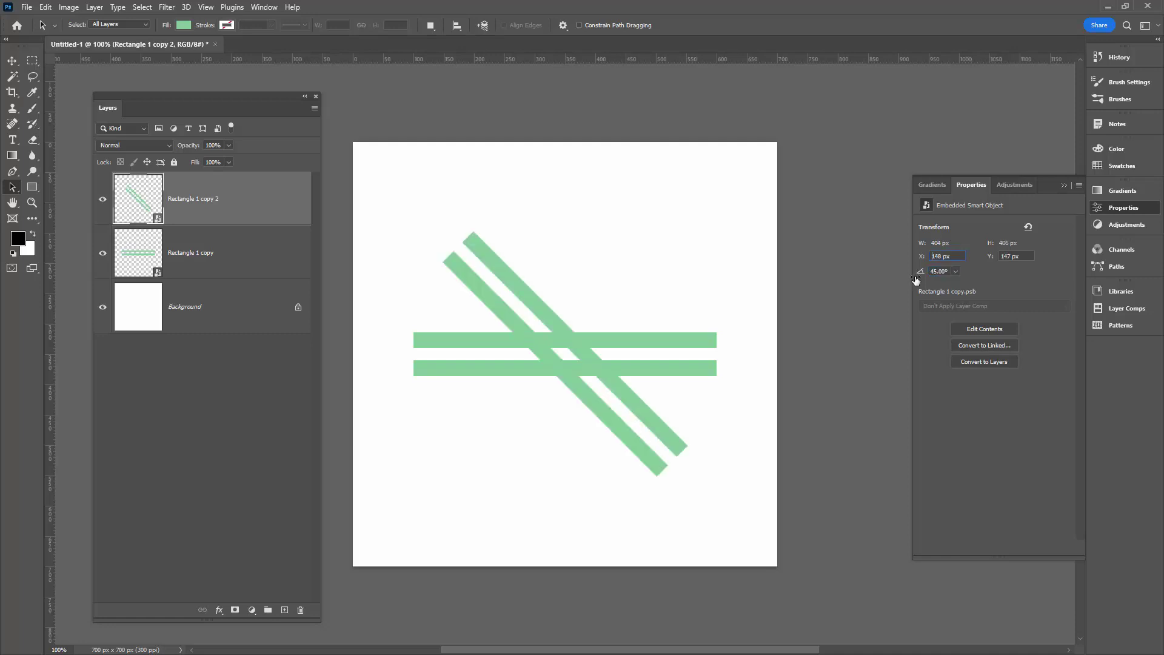
{"action": "left_click", "coordinate": [232, 258]}
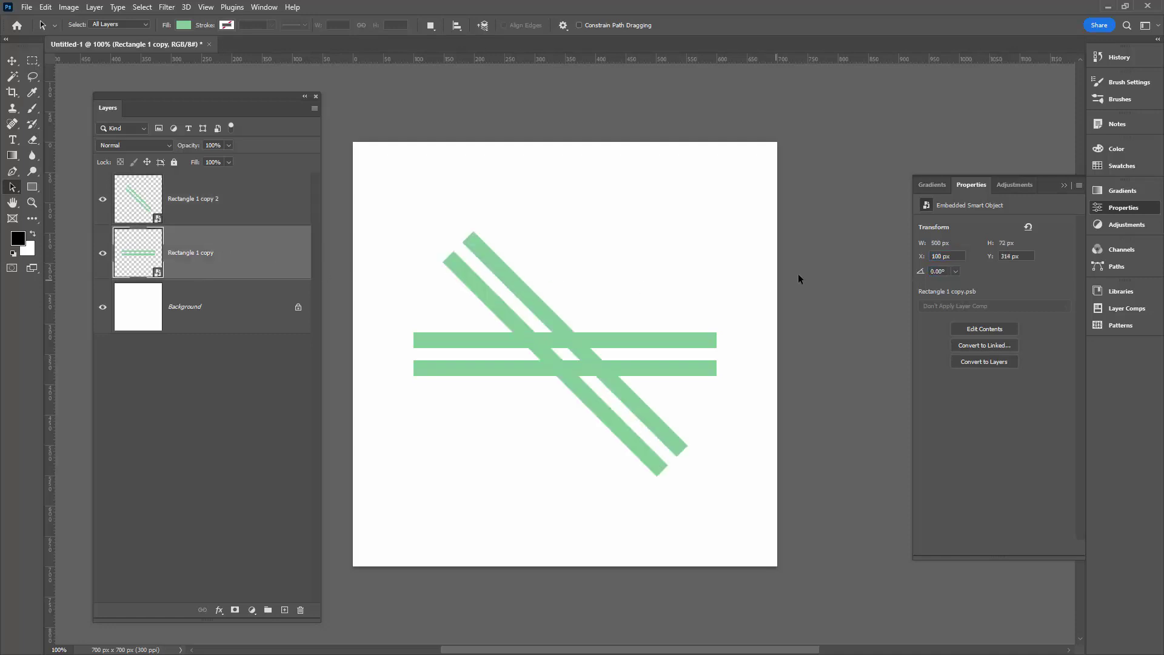
{"action": "left_click", "coordinate": [946, 270]}
{"action": "type", "text": "135"}
{"action": "key", "text": "Tab"}
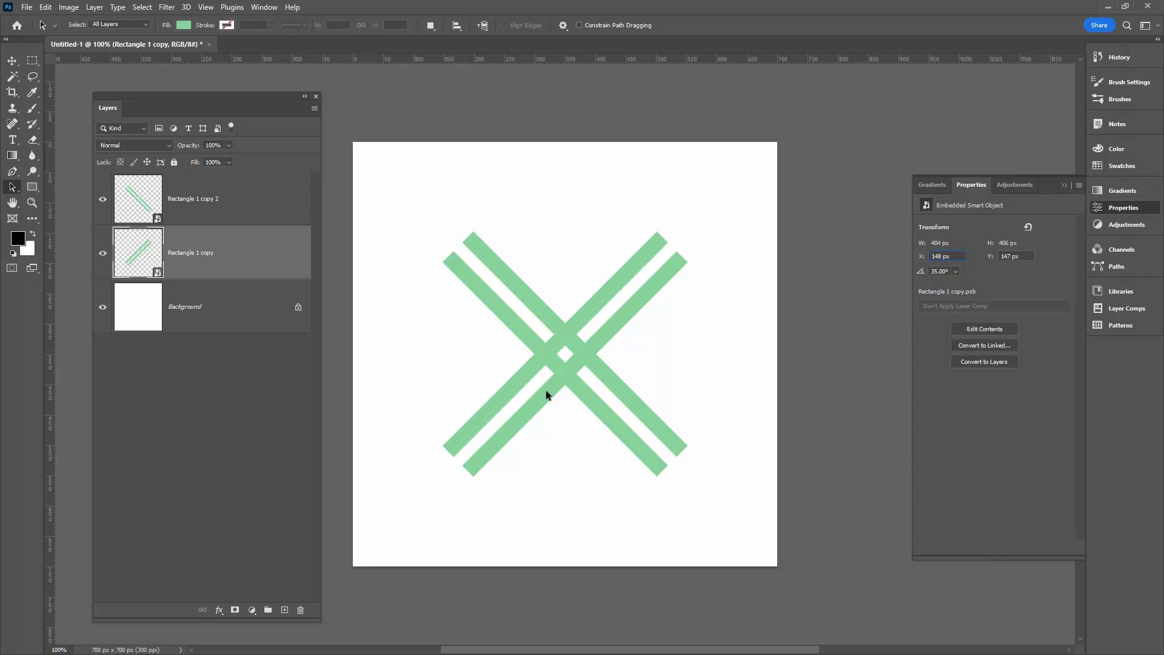
Step: Duplicate the Rectangle 1 copy 2 layer to create Rectangle 1 copy 3
{"action": "left_click", "coordinate": [455, 275]}
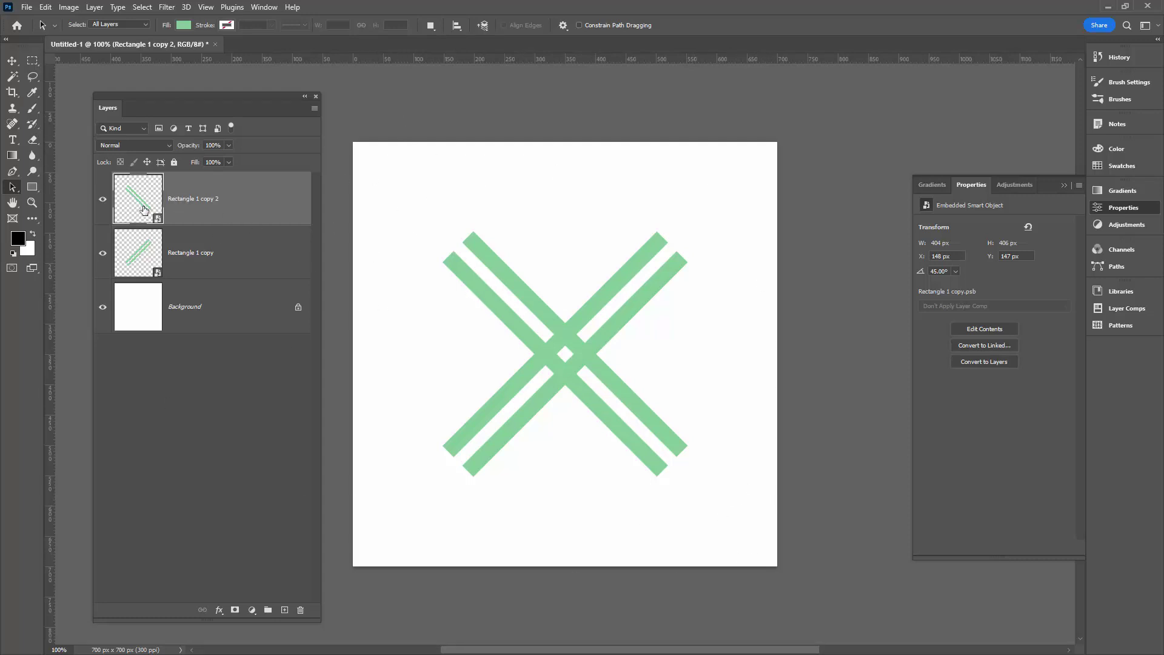
{"action": "right_click", "coordinate": [251, 200]}
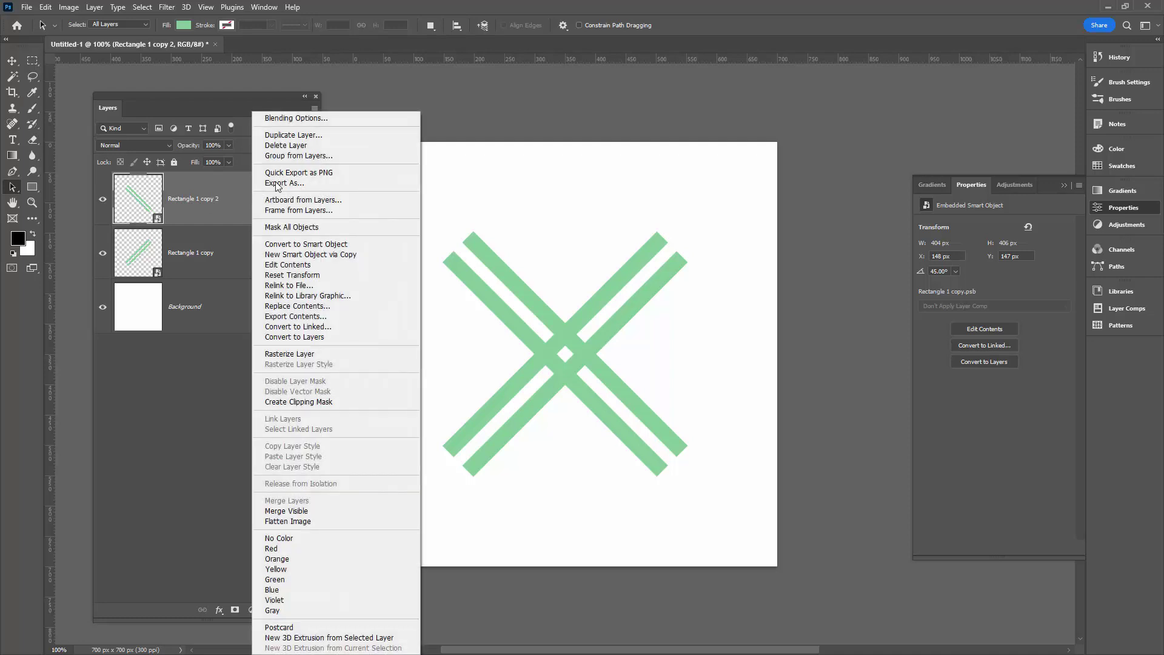
{"action": "left_click", "coordinate": [306, 134]}
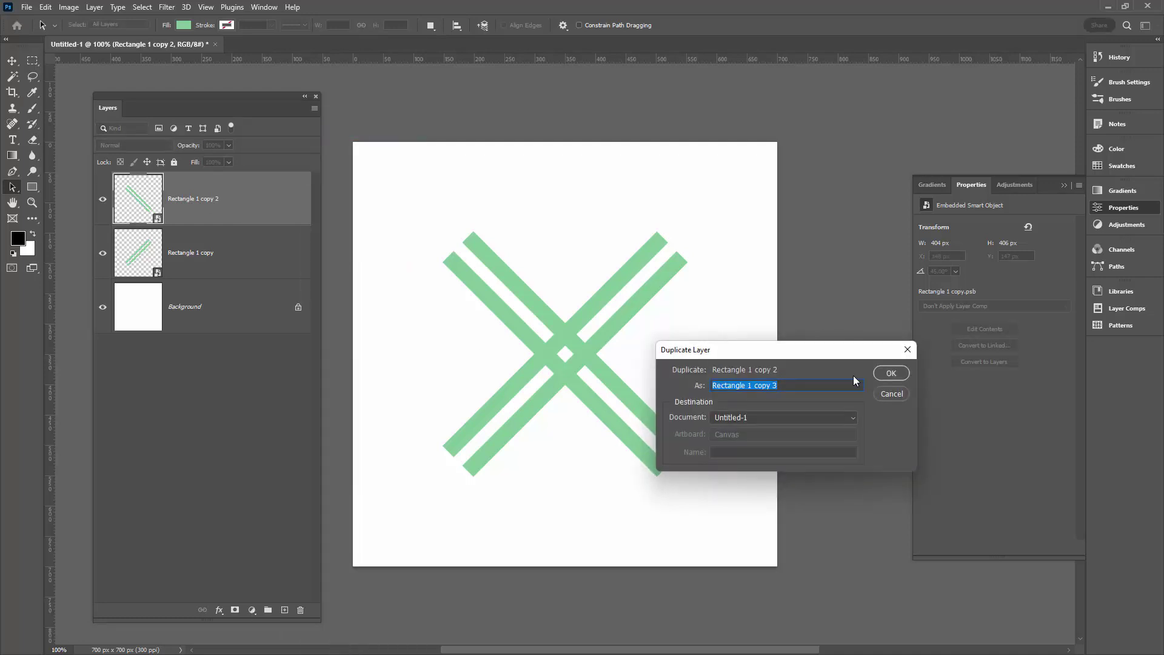
{"action": "left_click", "coordinate": [877, 374]}
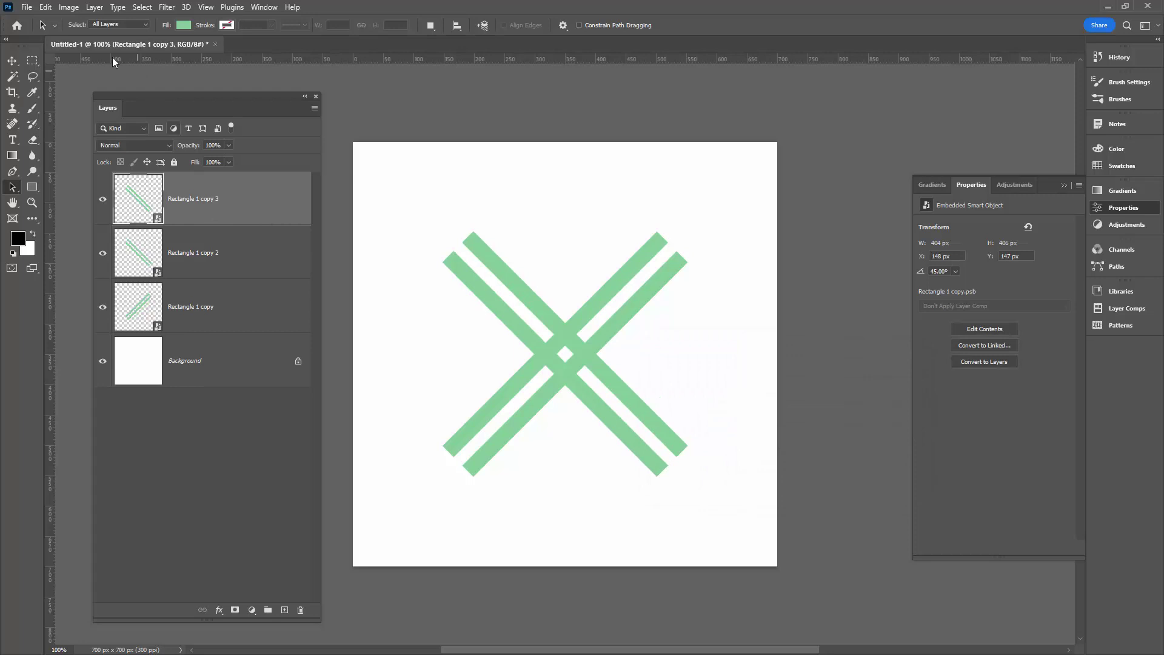
Step: Apply an Offset filter of +350 px horizontal and vertical with Wrap Around to Rectangle 1 copy 3
{"action": "left_click", "coordinate": [168, 8]}
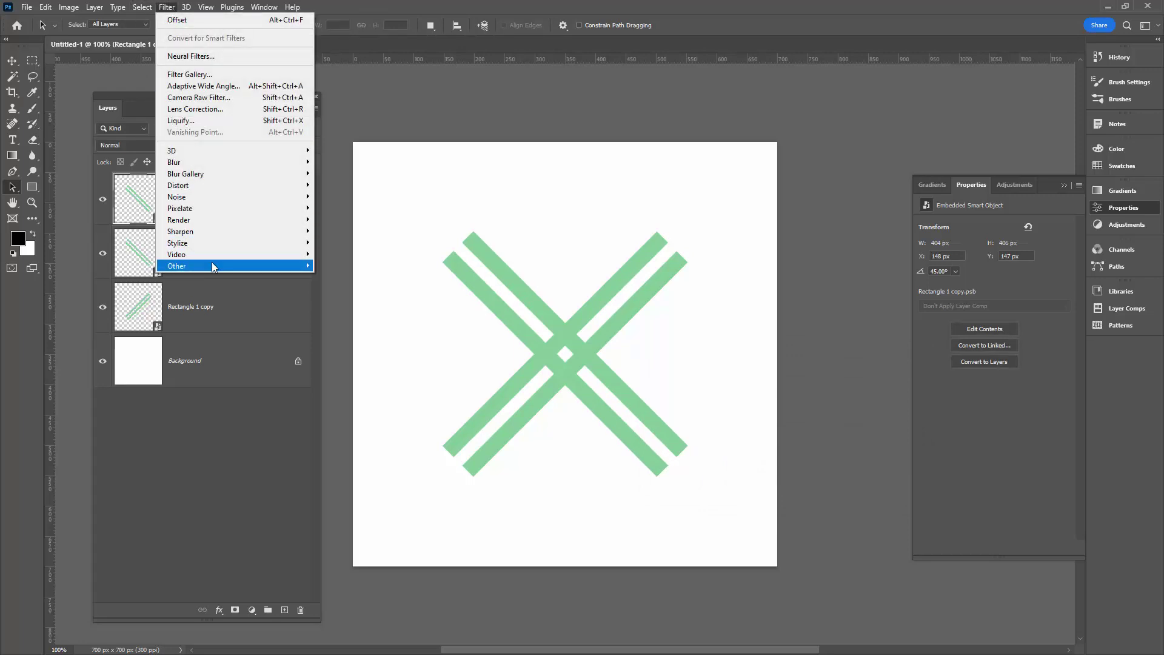
{"action": "mouse_move", "coordinate": [212, 264]}
{"action": "left_click", "coordinate": [343, 323]}
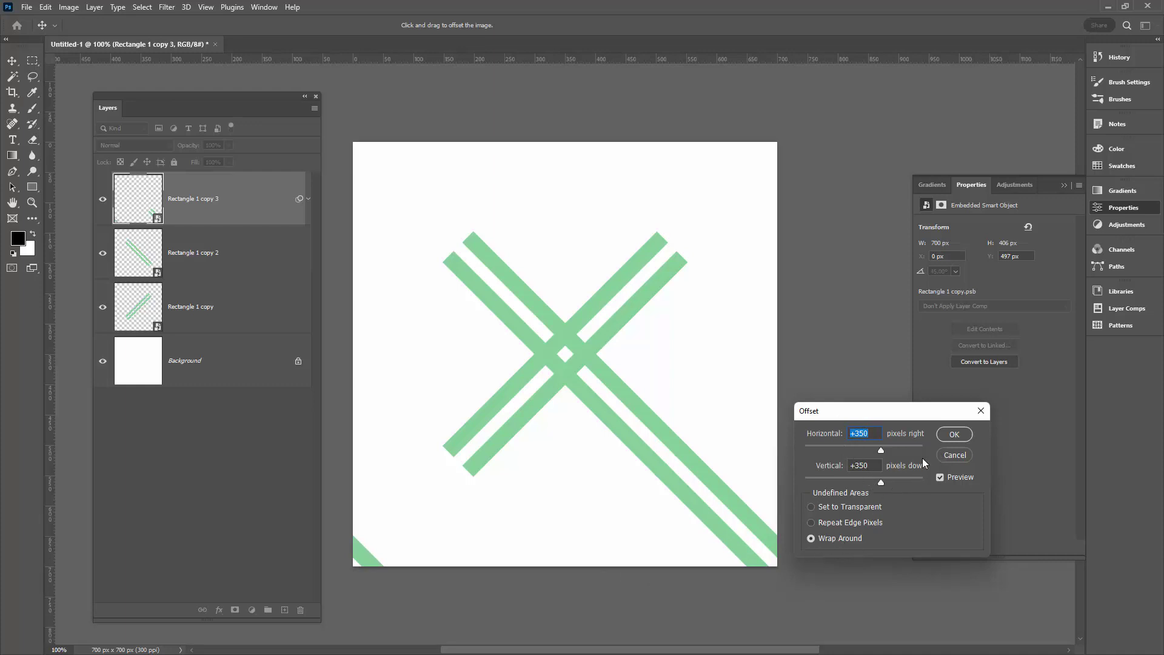
{"action": "left_click", "coordinate": [963, 435]}
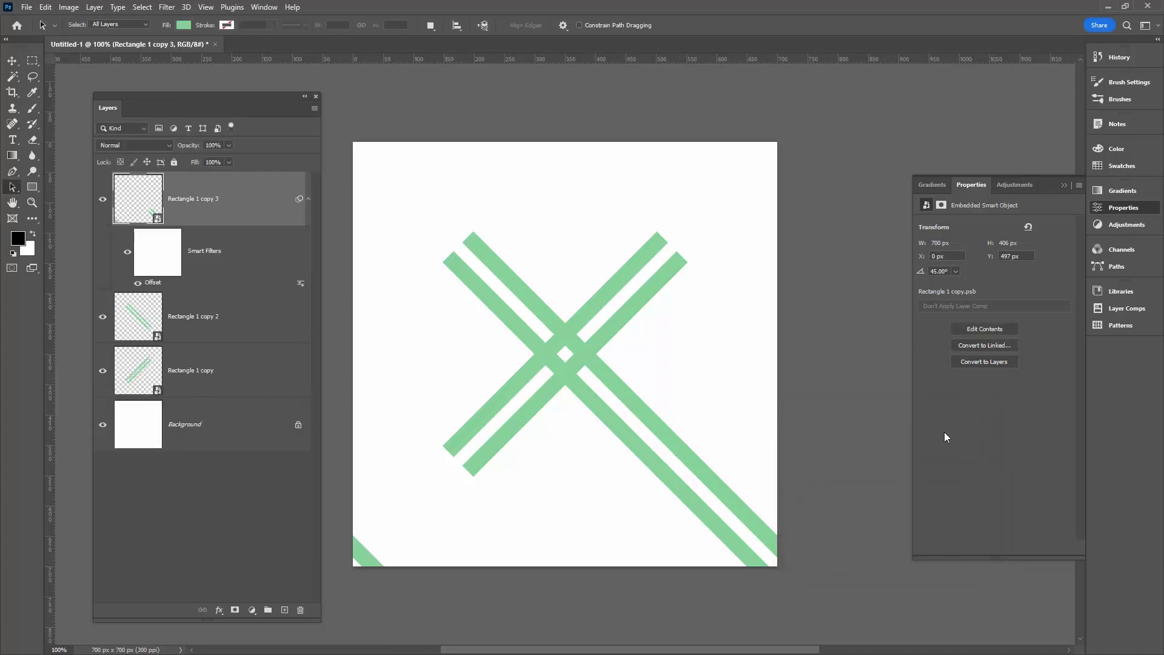
Step: Apply an Offset filter of −350 px horizontal and vertical with Wrap Around to Rectangle 1 copy 2
{"action": "left_click", "coordinate": [223, 322]}
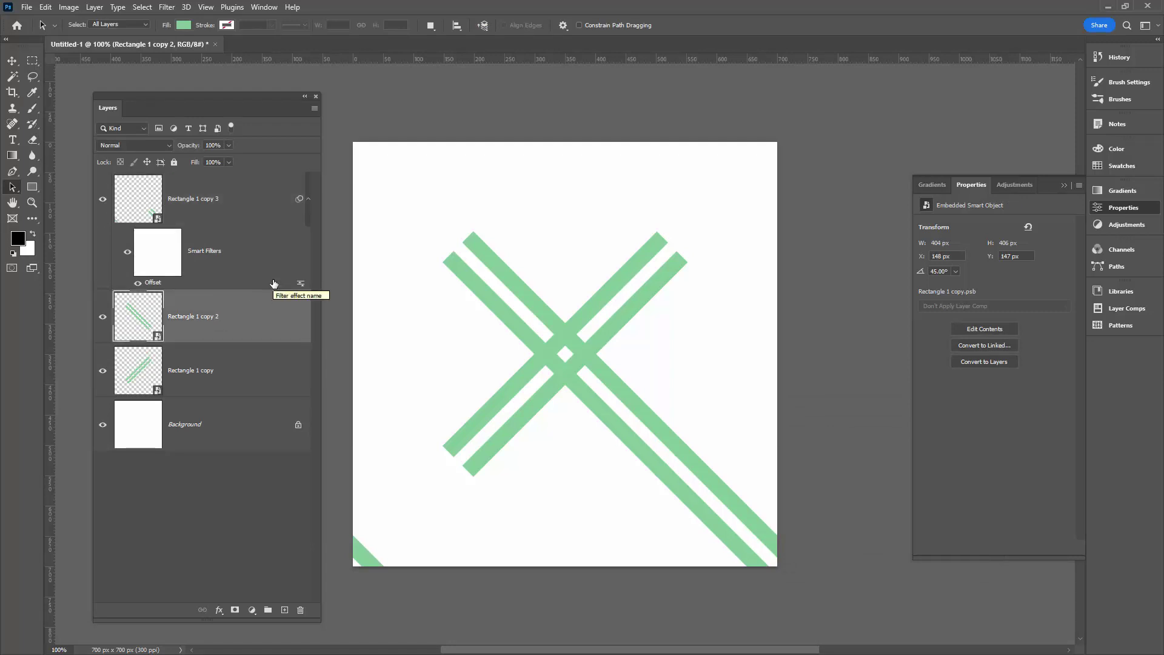
{"action": "left_click", "coordinate": [166, 6]}
{"action": "mouse_move", "coordinate": [223, 269]}
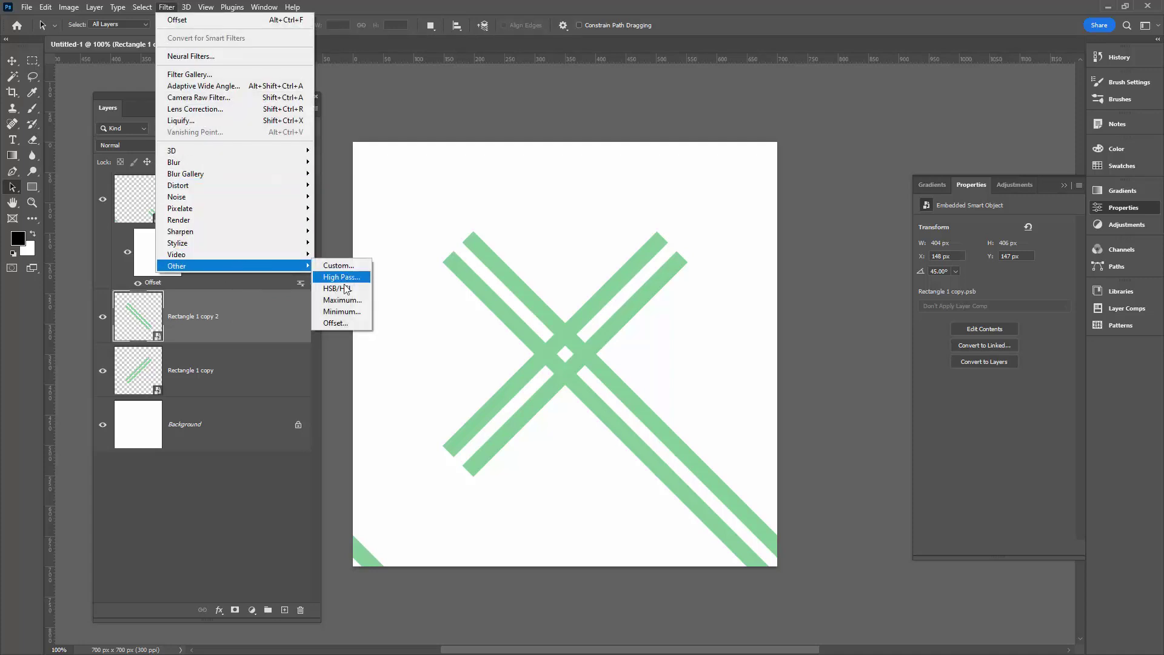
{"action": "left_click", "coordinate": [336, 322]}
{"action": "left_click", "coordinate": [861, 433]}
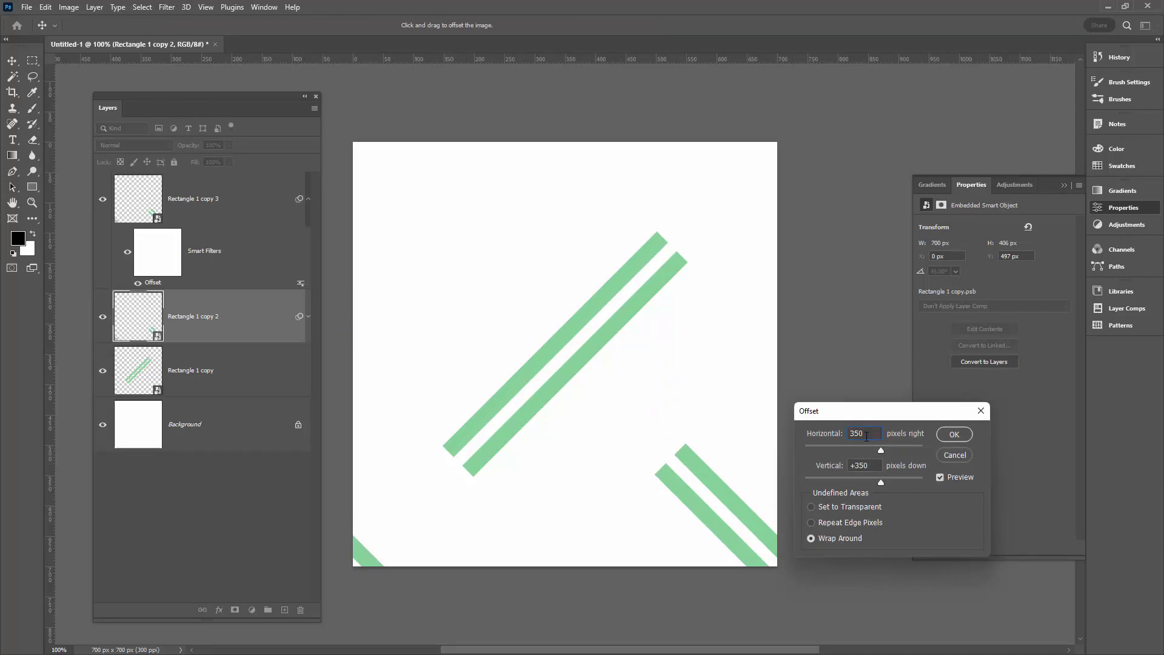
{"action": "key", "text": "BackSpace"}
{"action": "type", "text": "-"}
{"action": "left_click", "coordinate": [853, 467]}
{"action": "left_click", "coordinate": [854, 467]}
{"action": "key", "text": "BackSpace"}
{"action": "type", "text": "-"}
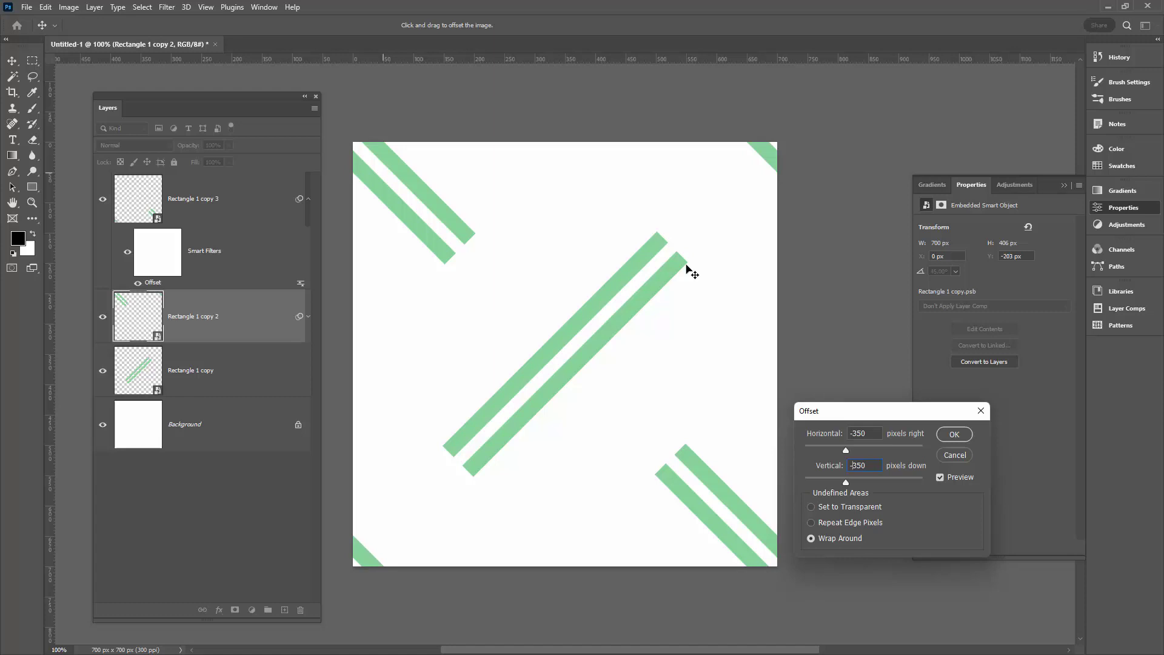
{"action": "left_click", "coordinate": [954, 434]}
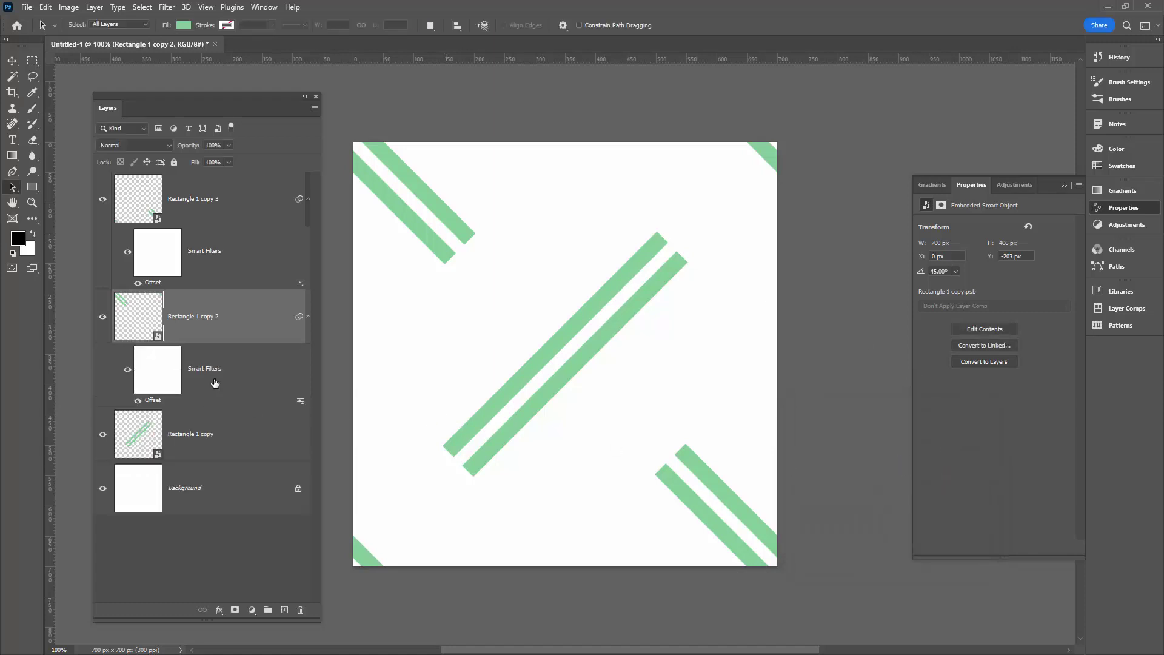
Step: Collapse the smart filter rows and define the tile as a pattern named 'Pattern 89'
{"action": "left_click", "coordinate": [309, 315]}
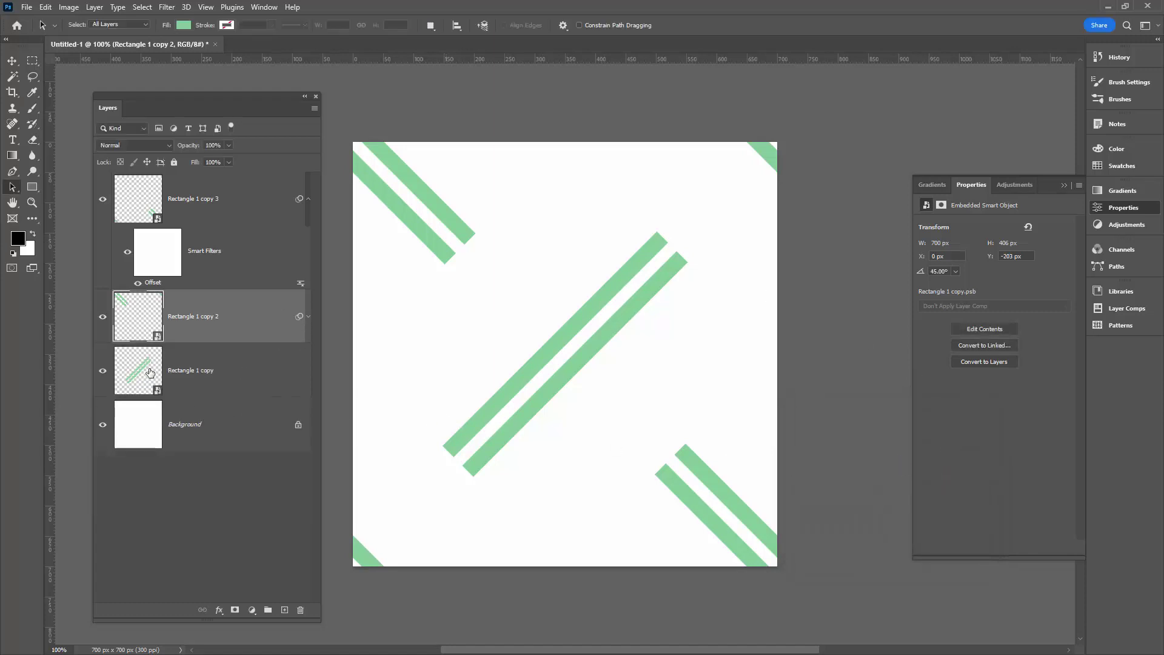
{"action": "left_click", "coordinate": [309, 199]}
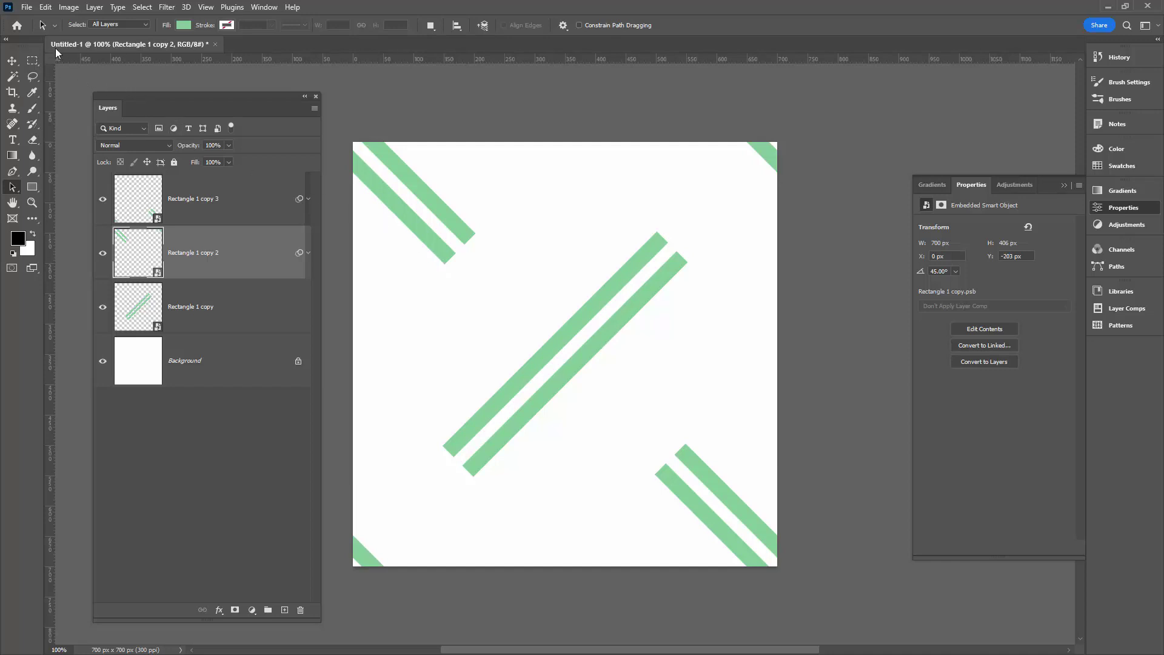
{"action": "left_click", "coordinate": [45, 7]}
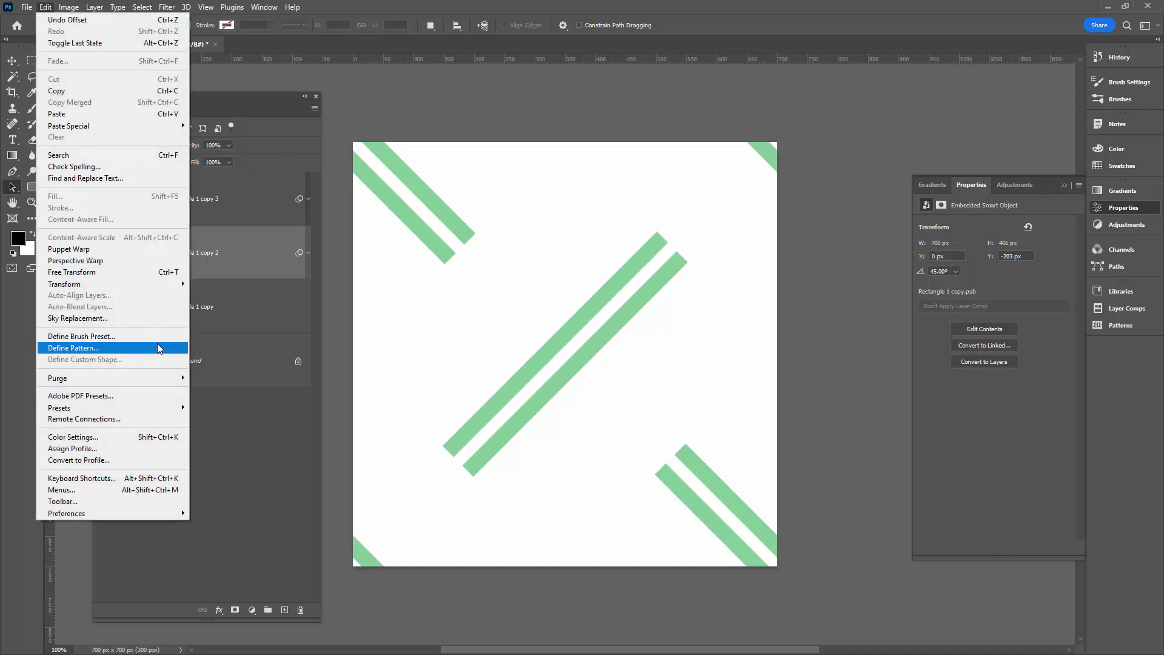
{"action": "left_click", "coordinate": [158, 344]}
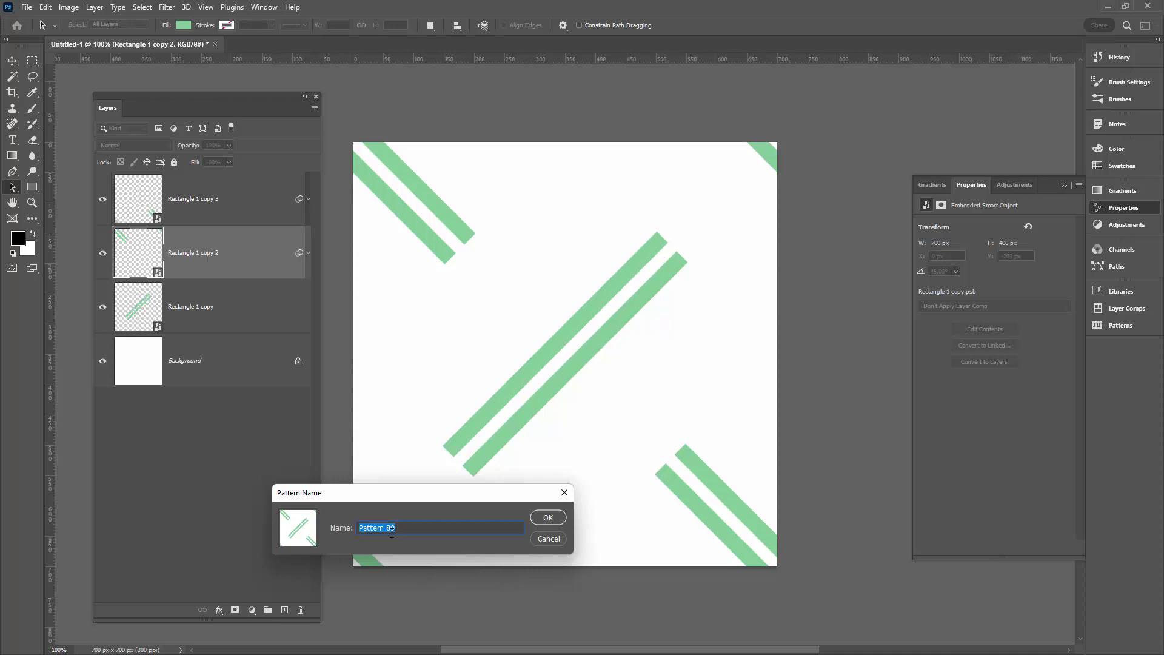
{"action": "left_click", "coordinate": [548, 518]}
Step: Create a new 3600 × 3600 px, 300 ppi document from a recent preset
{"action": "left_click", "coordinate": [26, 7]}
{"action": "left_click", "coordinate": [40, 18]}
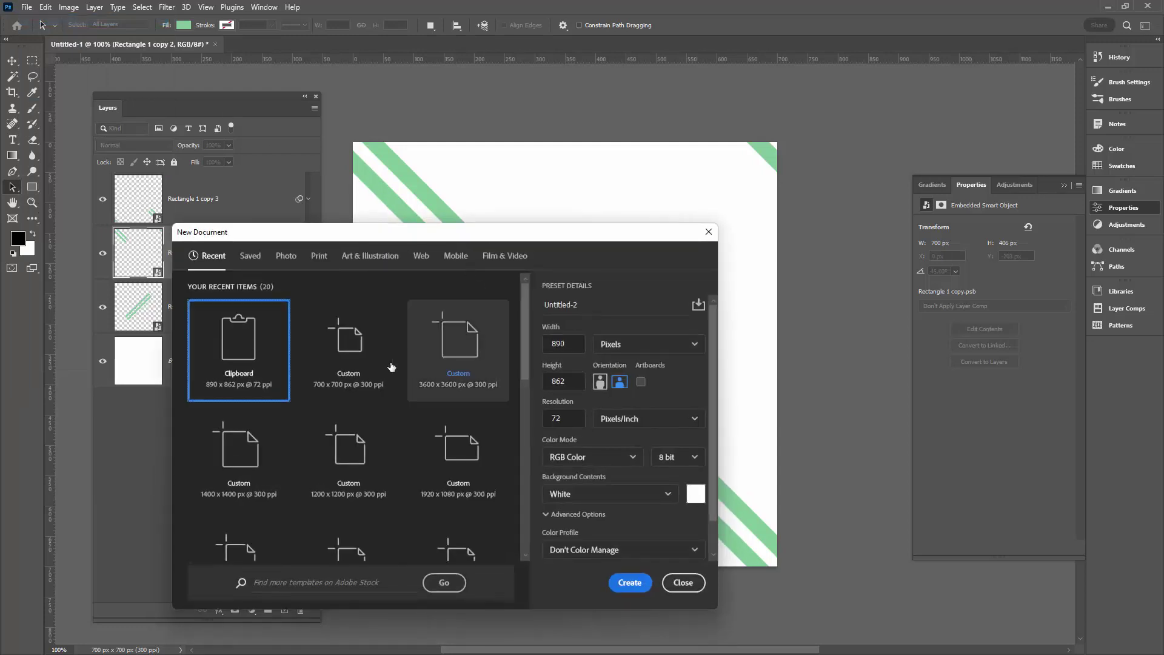
{"action": "left_click", "coordinate": [261, 364]}
{"action": "left_click", "coordinate": [445, 364]}
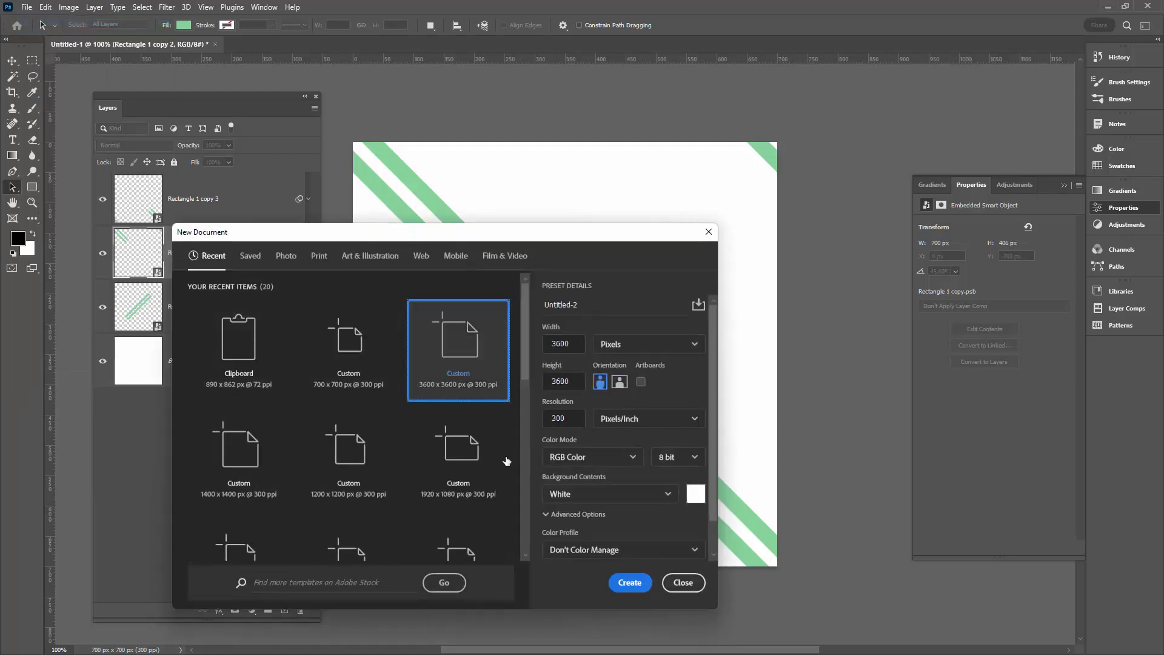
{"action": "left_click", "coordinate": [631, 581]}
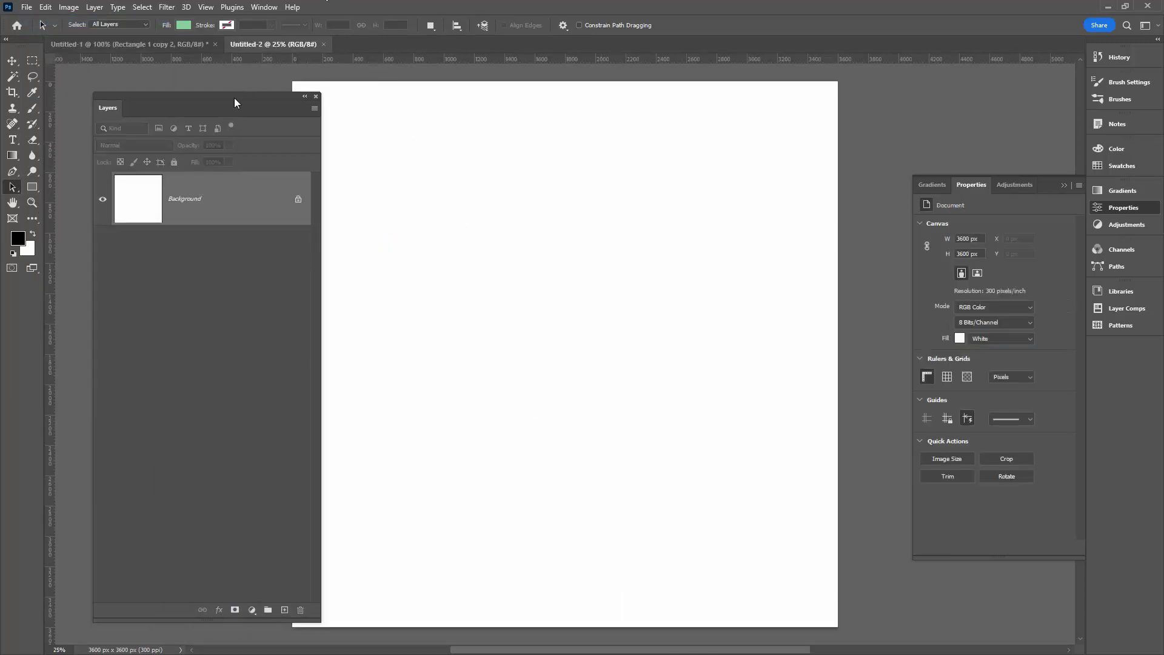
{"action": "left_click_drag", "start_coordinate": [235, 99], "coordinate": [199, 98]}
Step: Add a Pattern Fill 1 layer using the diagonal bar tile, then return to Untitled-1
{"action": "left_click", "coordinate": [94, 7]}
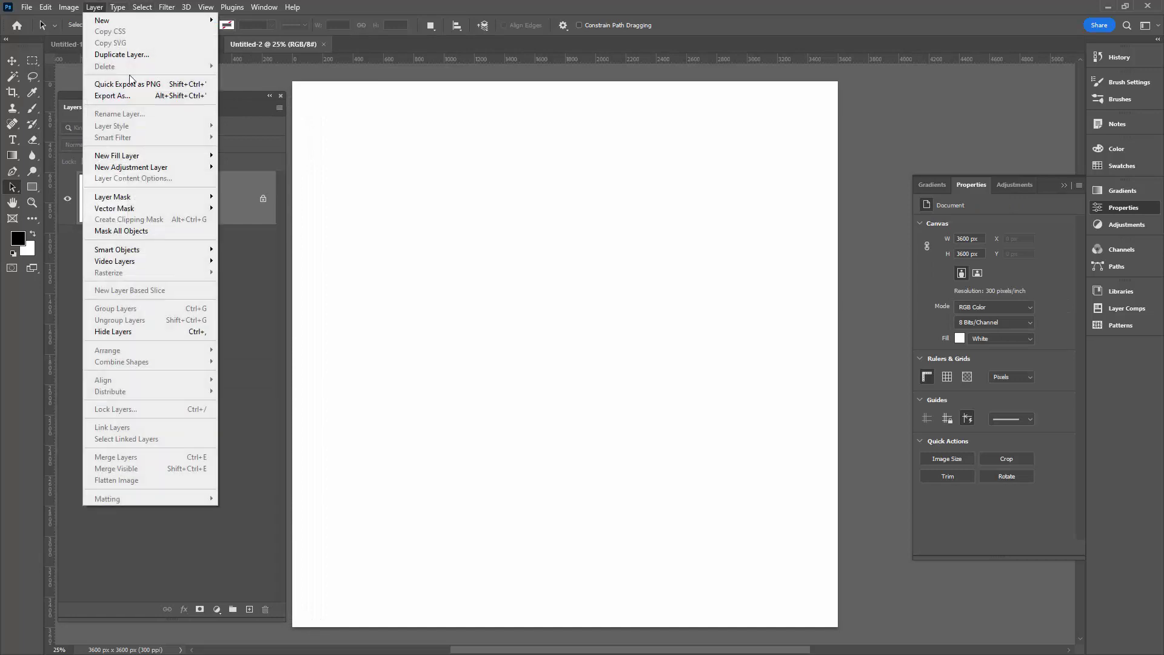
{"action": "mouse_move", "coordinate": [182, 156]}
{"action": "left_click", "coordinate": [239, 177]}
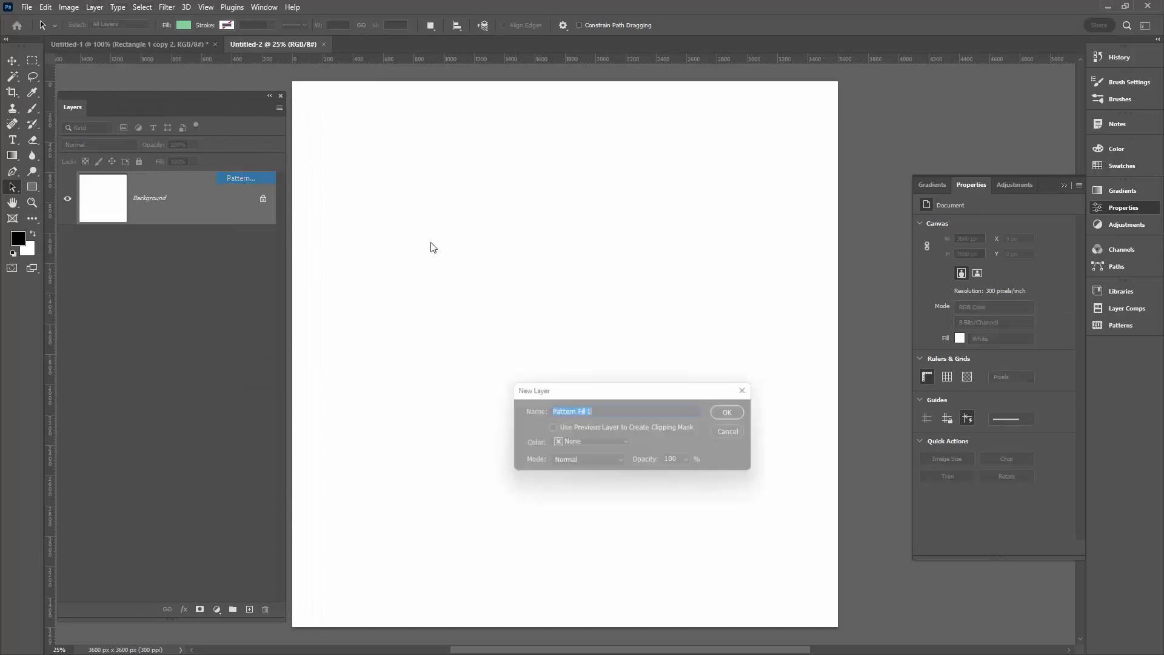
{"action": "left_click", "coordinate": [737, 413]}
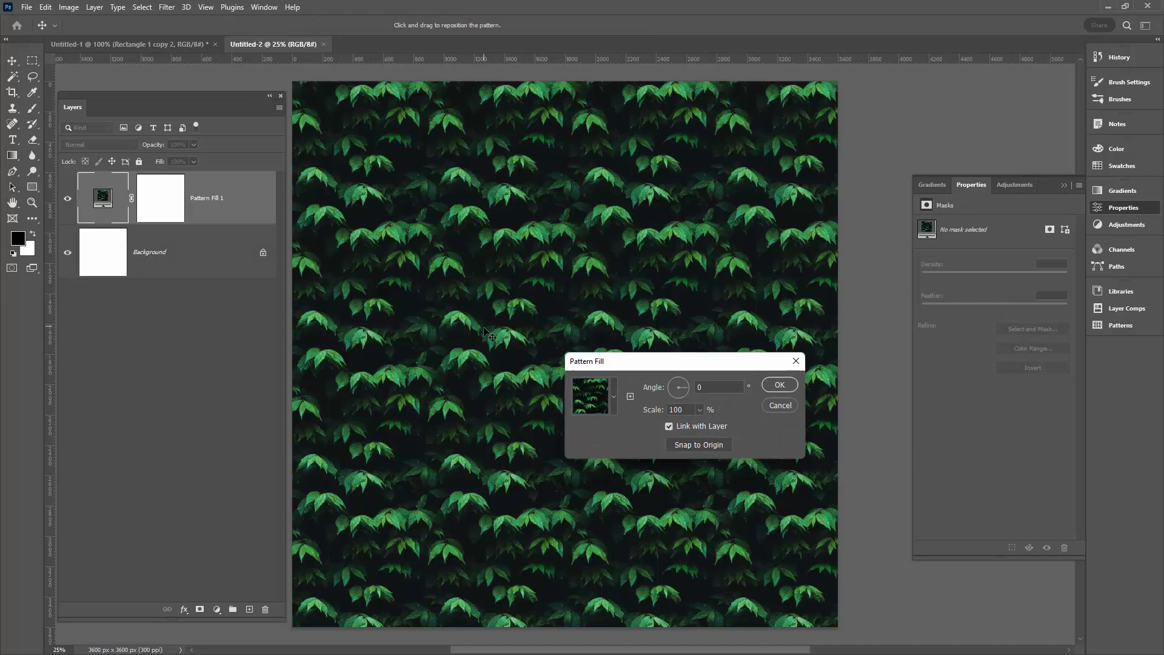
{"action": "left_click", "coordinate": [613, 408]}
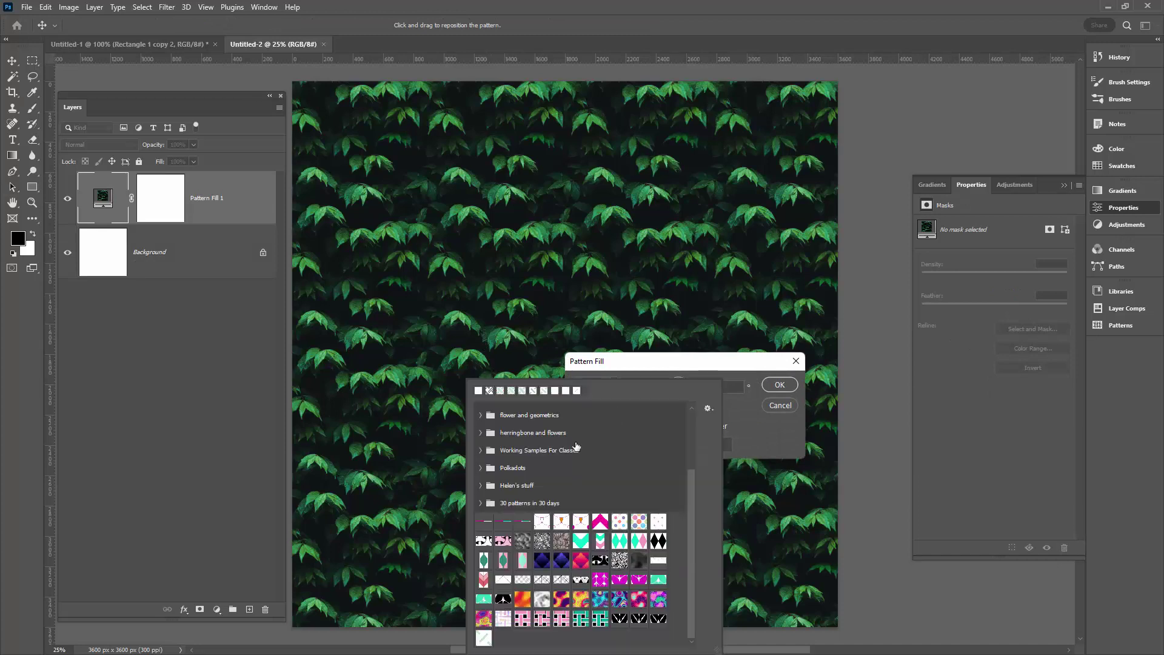
{"action": "left_click", "coordinate": [483, 637]}
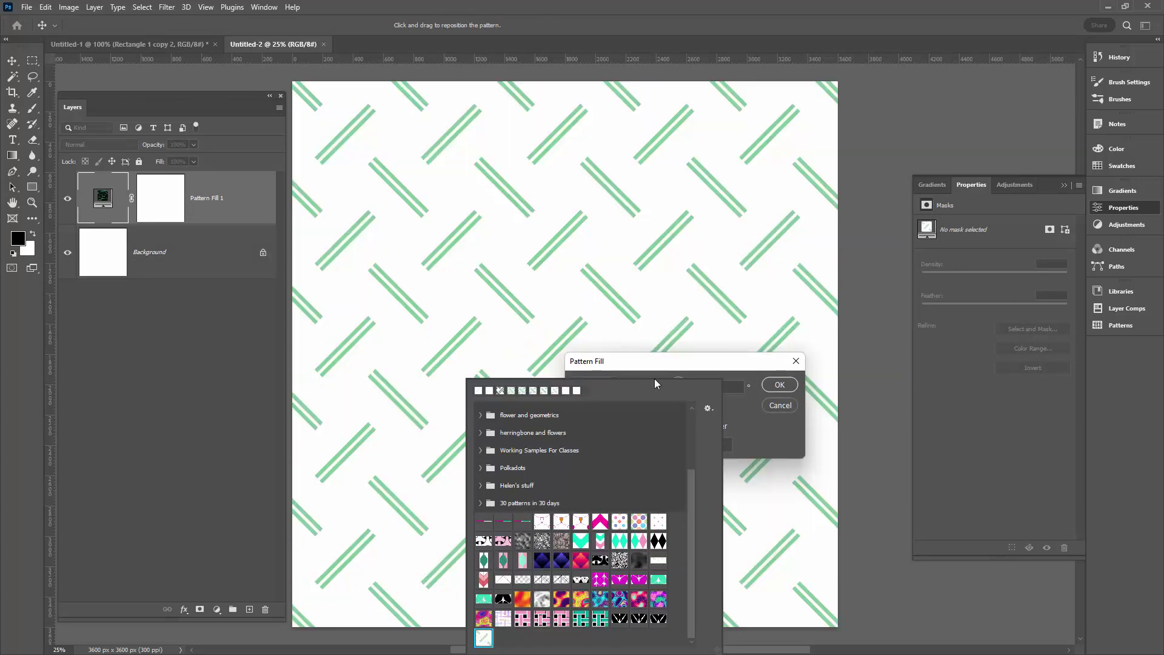
{"action": "left_click", "coordinate": [781, 388]}
{"action": "left_click", "coordinate": [780, 385]}
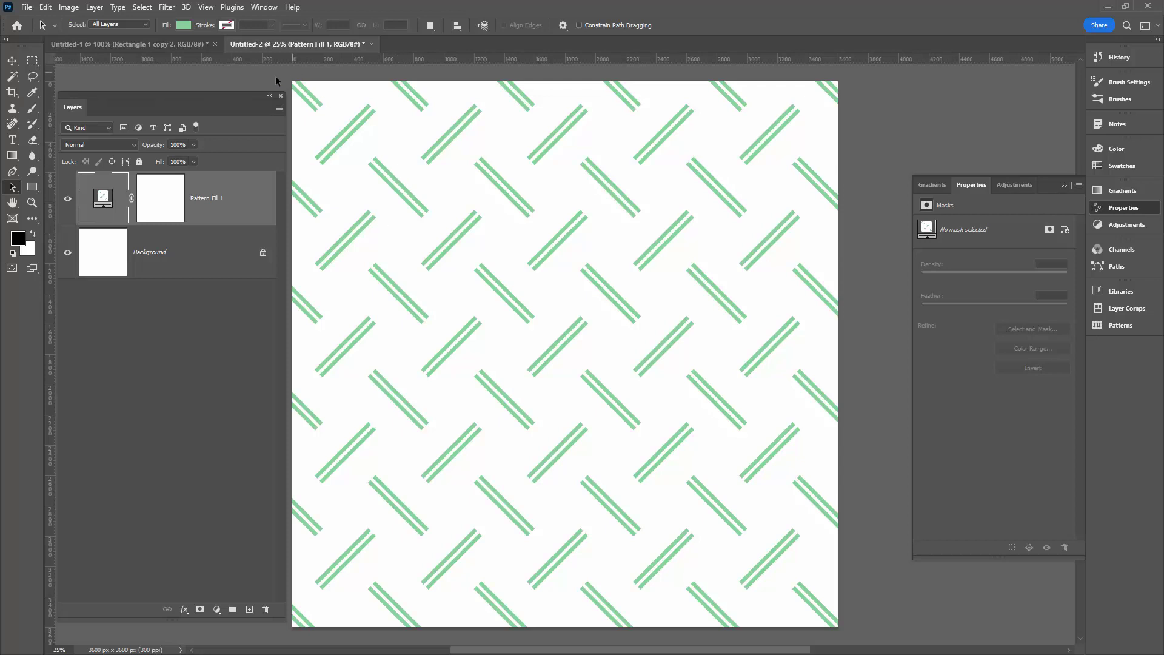
{"action": "left_click", "coordinate": [162, 44]}
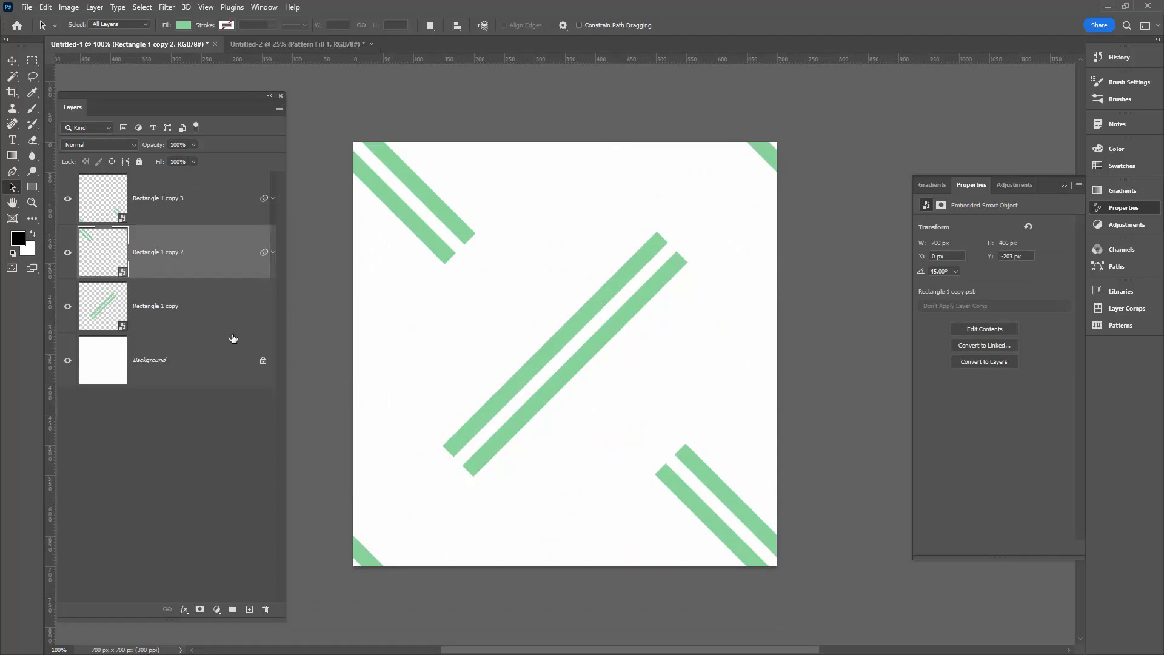
Step: Open the Rectangle 1 copy smart object and stretch its rectangle from 72 px to 150 px tall
{"action": "double_click", "coordinate": [122, 328]}
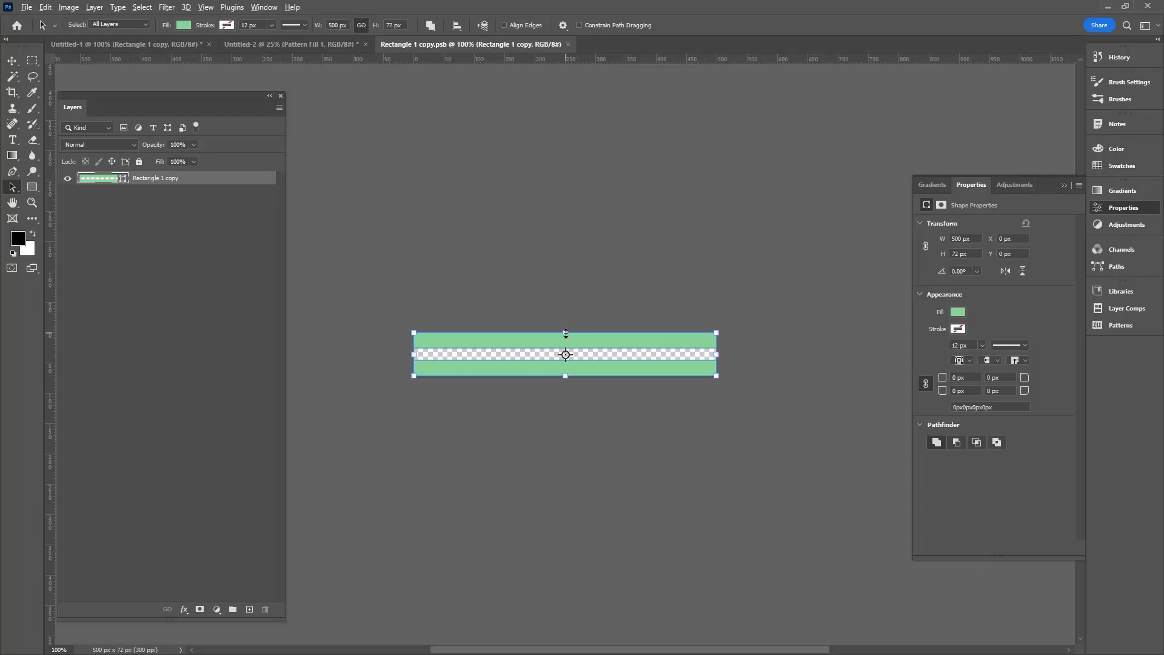
{"action": "left_click_drag", "start_coordinate": [566, 333], "coordinate": [573, 309]}
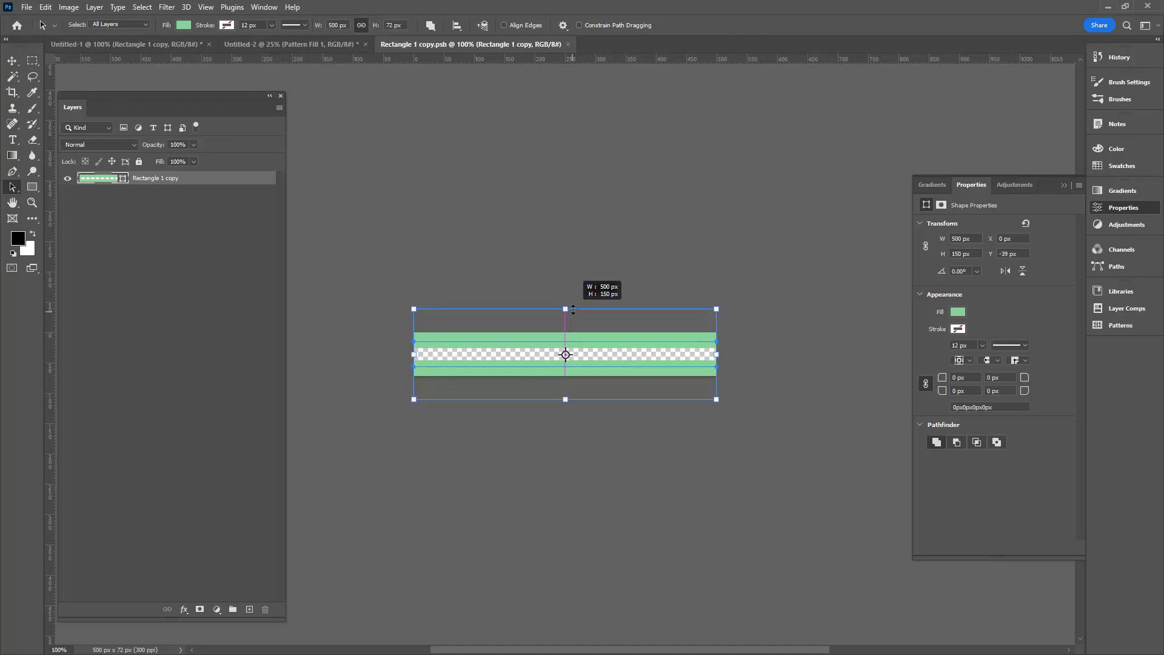
{"action": "left_click_drag", "start_coordinate": [573, 310], "coordinate": [573, 309]}
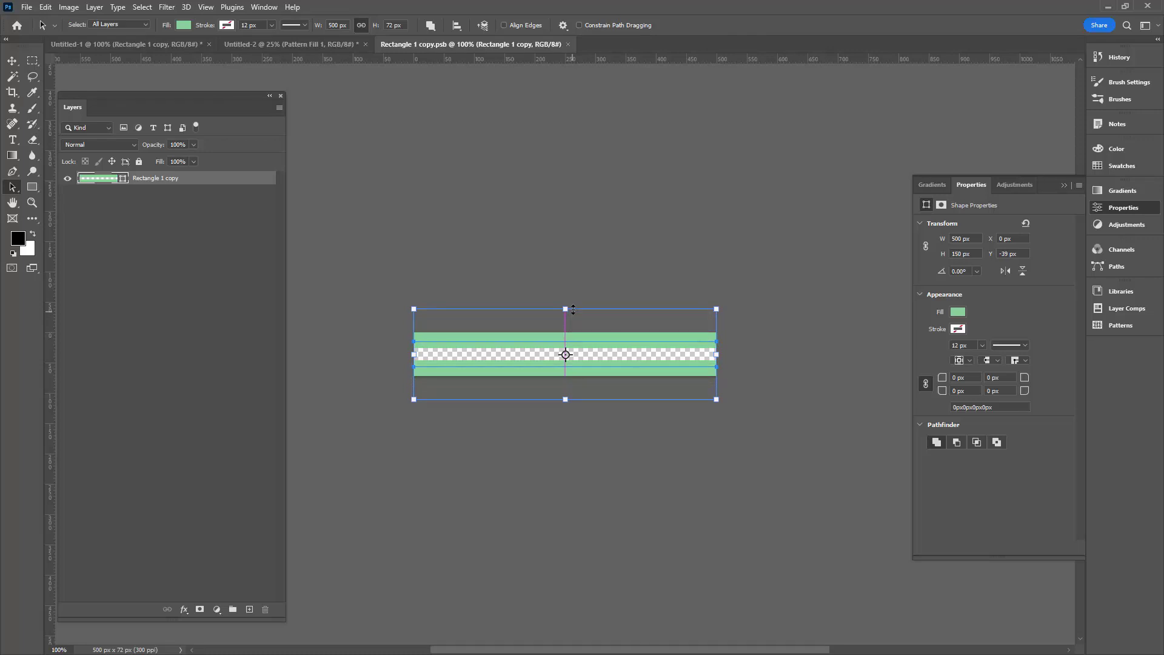
{"action": "left_click", "coordinate": [491, 278]}
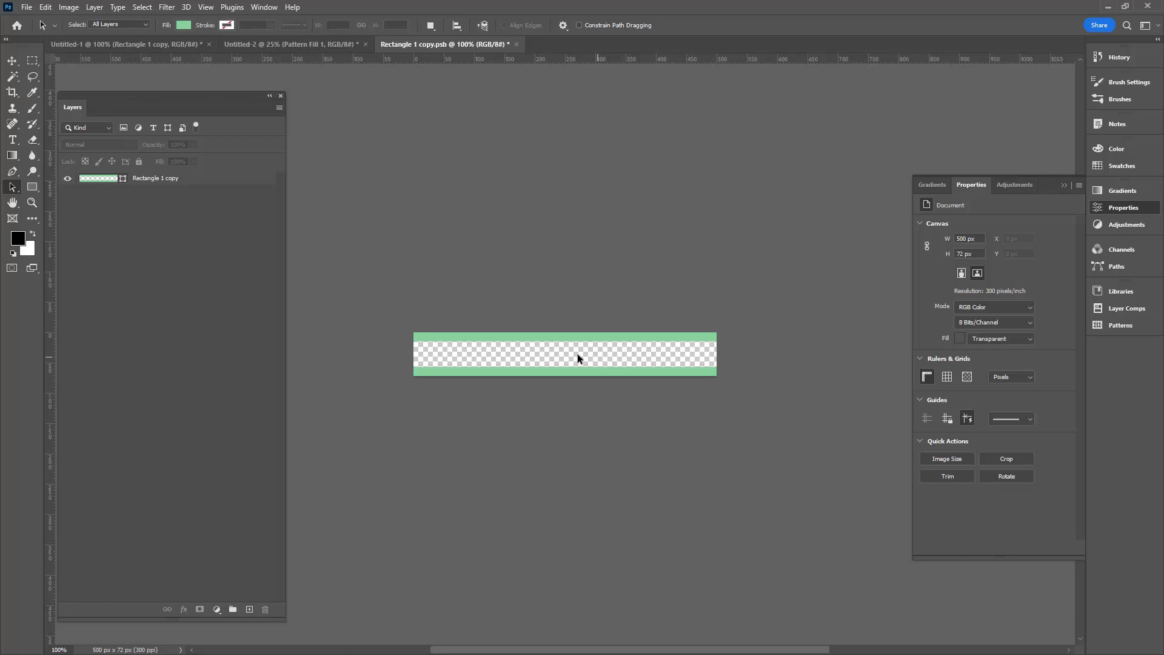
Step: Reveal All on the Rectangle 1 copy.psb canvas, then close it and save changes into the tile
{"action": "left_click", "coordinate": [67, 8]}
{"action": "left_click", "coordinate": [107, 156]}
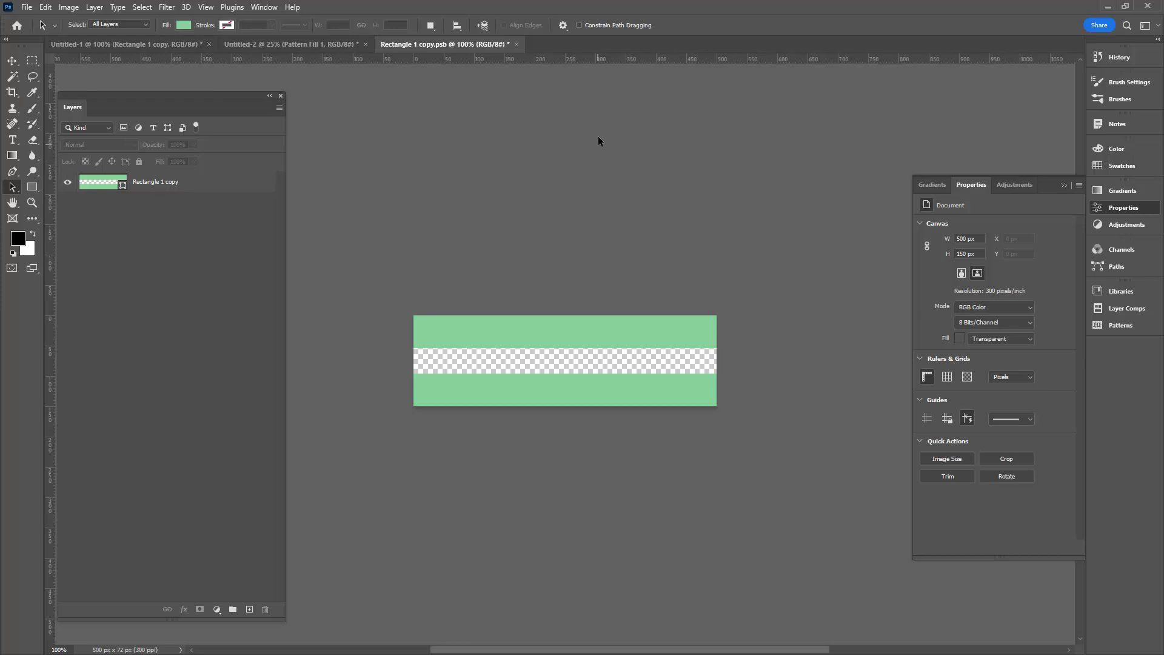
{"action": "left_click", "coordinate": [516, 44]}
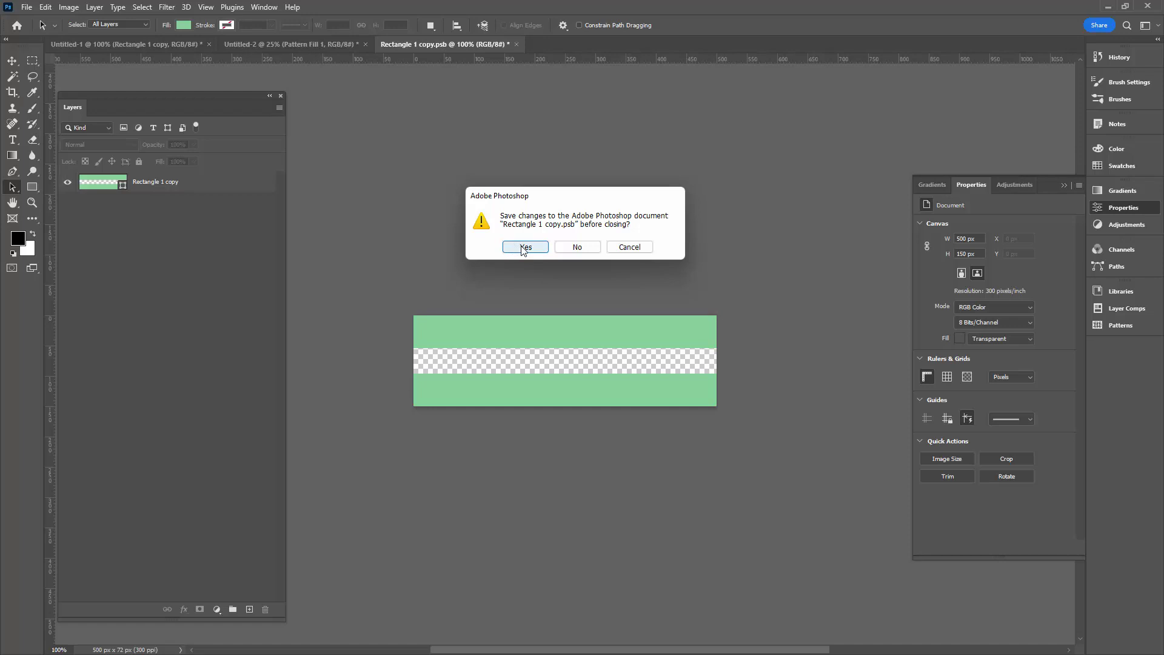
{"action": "left_click", "coordinate": [524, 248]}
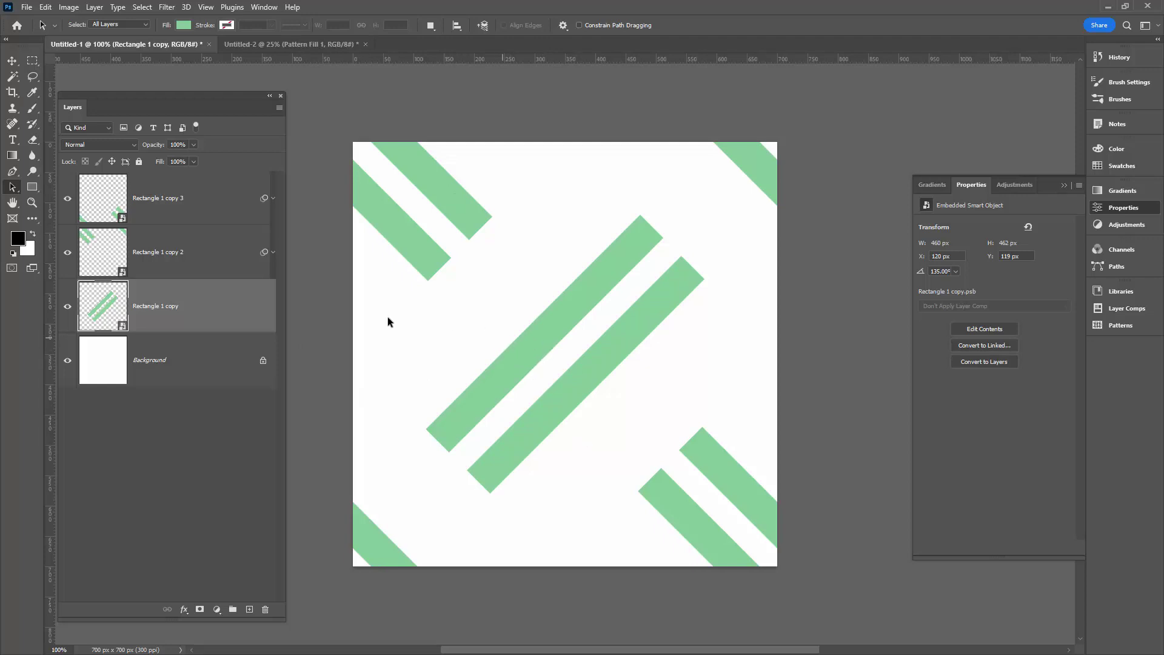
Step: Define the updated tile as a new pattern, Pattern 90
{"action": "left_click", "coordinate": [45, 6]}
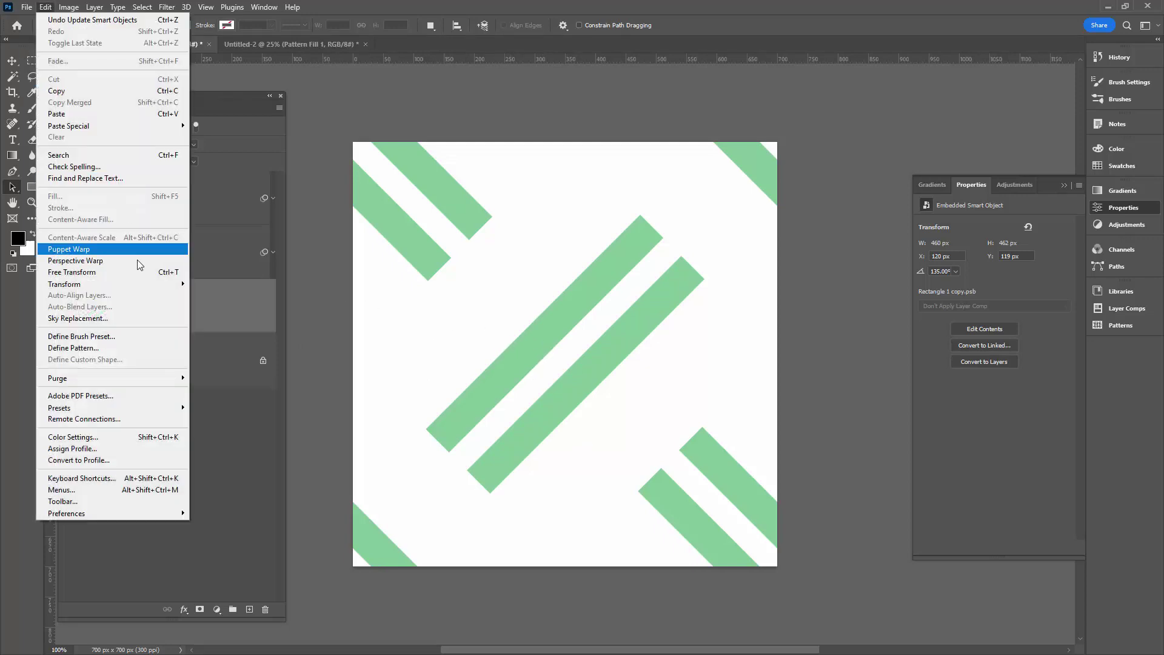
{"action": "left_click", "coordinate": [132, 347]}
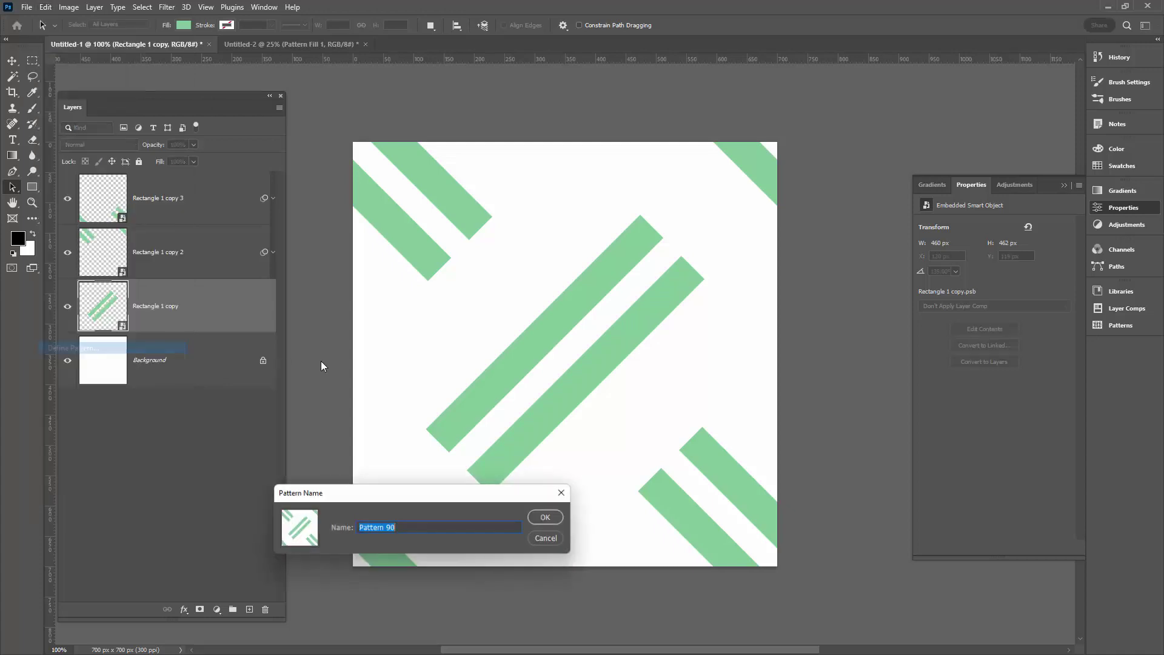
{"action": "left_click", "coordinate": [548, 518]}
Step: Swap Untitled-2's Pattern Fill 1 to the new thicker-bar pattern, then return to Untitled-1
{"action": "left_click", "coordinate": [306, 46]}
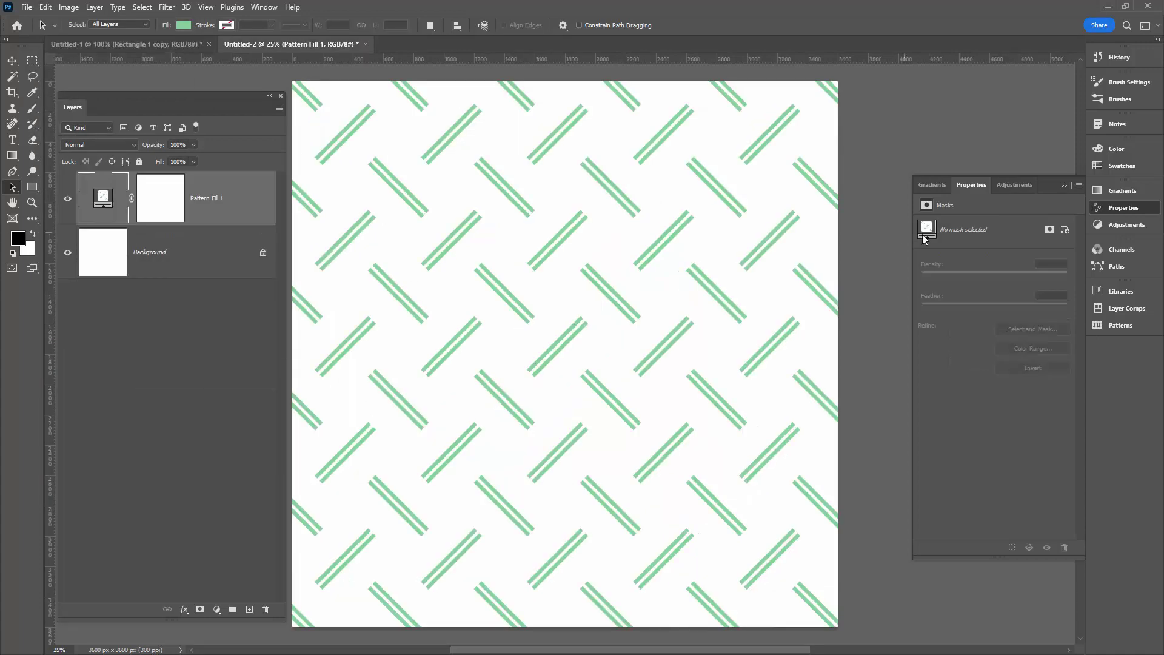
{"action": "double_click", "coordinate": [104, 195]}
{"action": "left_click", "coordinate": [618, 402]}
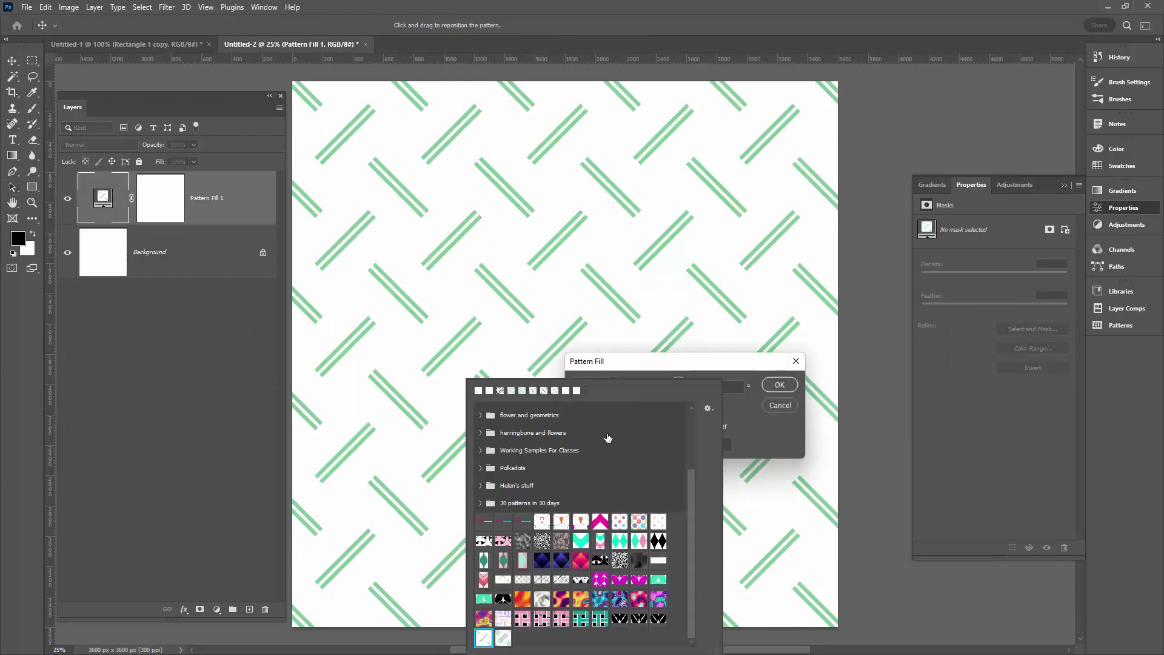
{"action": "left_click", "coordinate": [503, 637]}
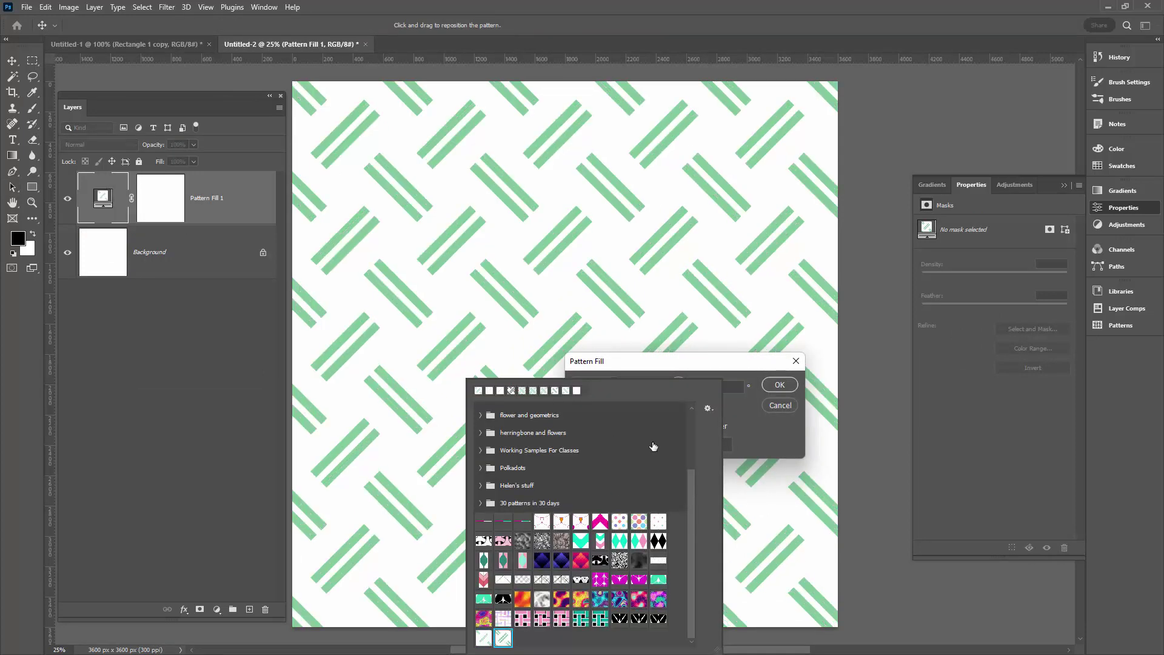
{"action": "left_click", "coordinate": [781, 388]}
{"action": "left_click", "coordinate": [780, 385]}
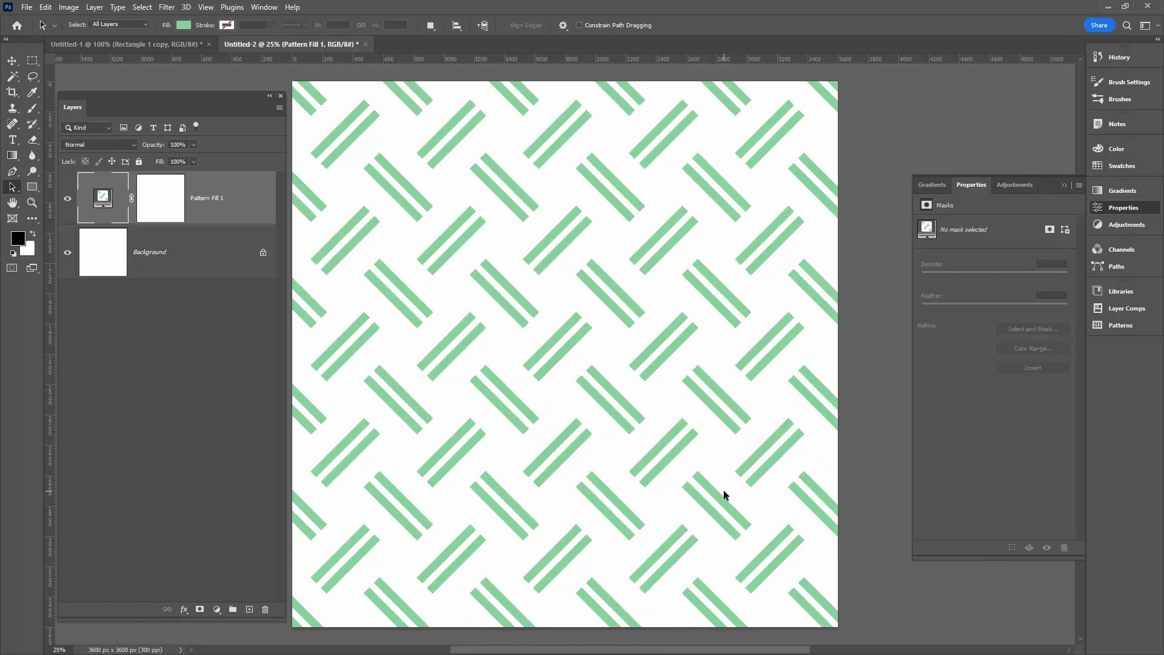
{"action": "left_click", "coordinate": [142, 45]}
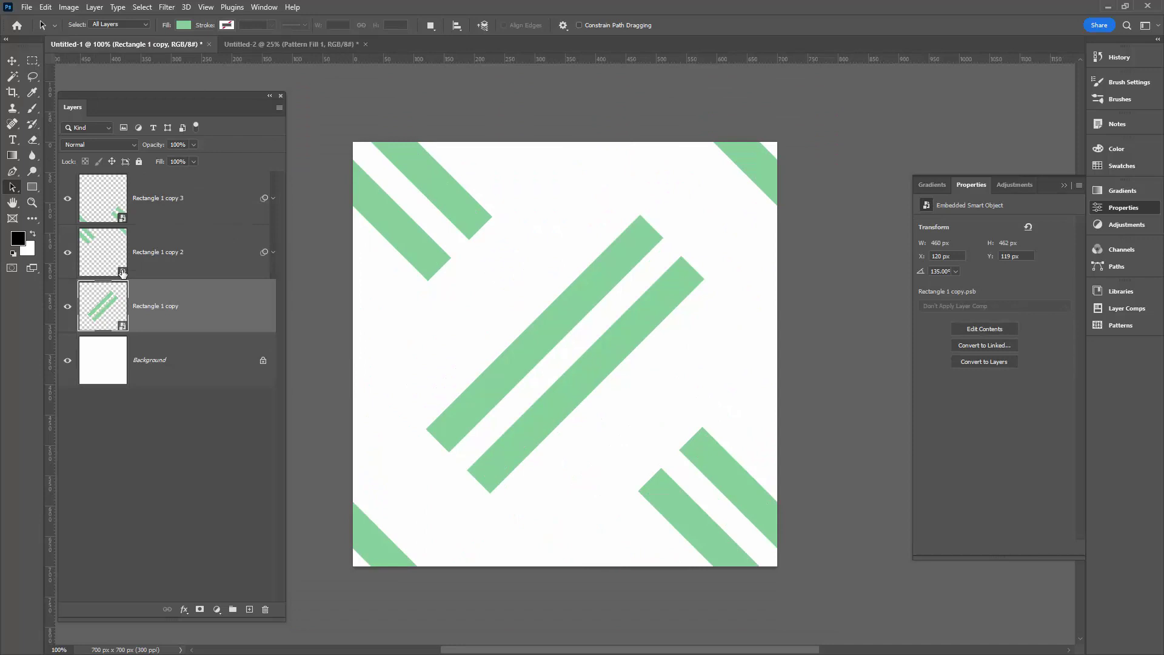
Step: Set the Rectangle 1 copy smart object's fill to pink and save it back into the tile
{"action": "double_click", "coordinate": [123, 330]}
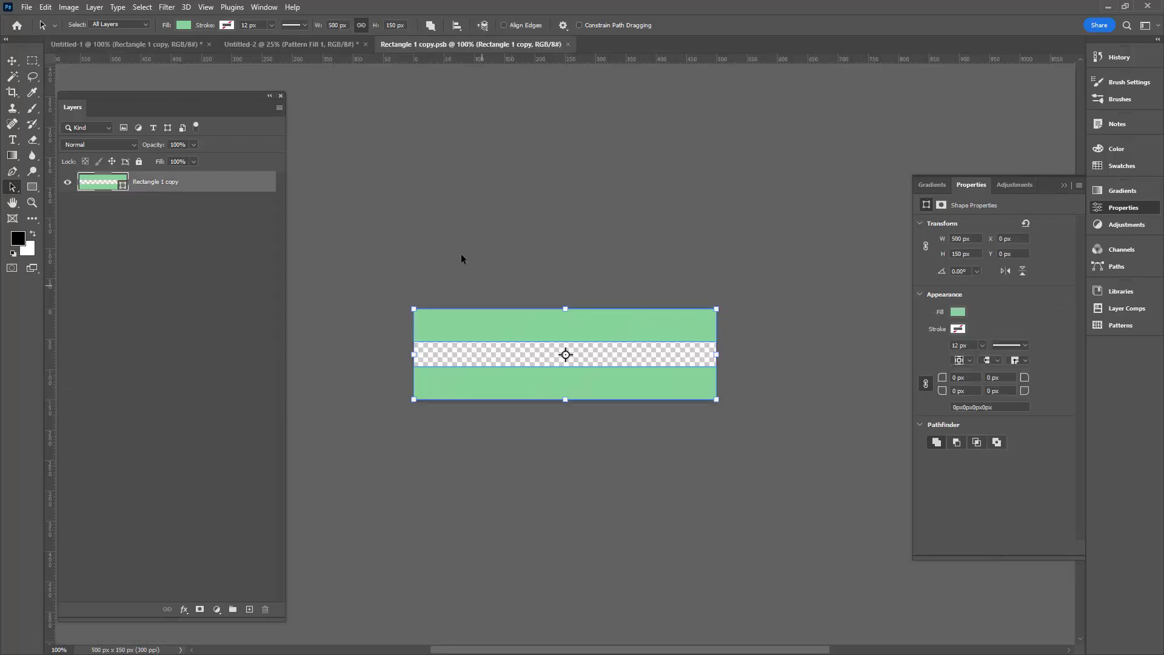
{"action": "left_click", "coordinate": [183, 25]}
{"action": "left_click", "coordinate": [106, 89]}
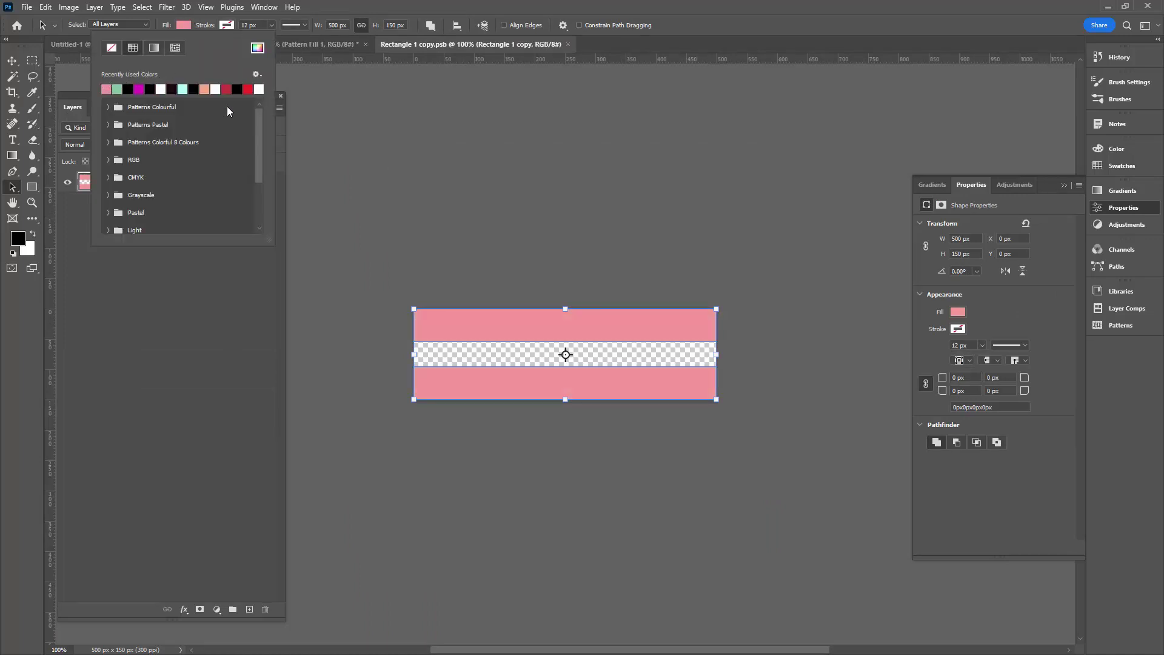
{"action": "left_click", "coordinate": [567, 44]}
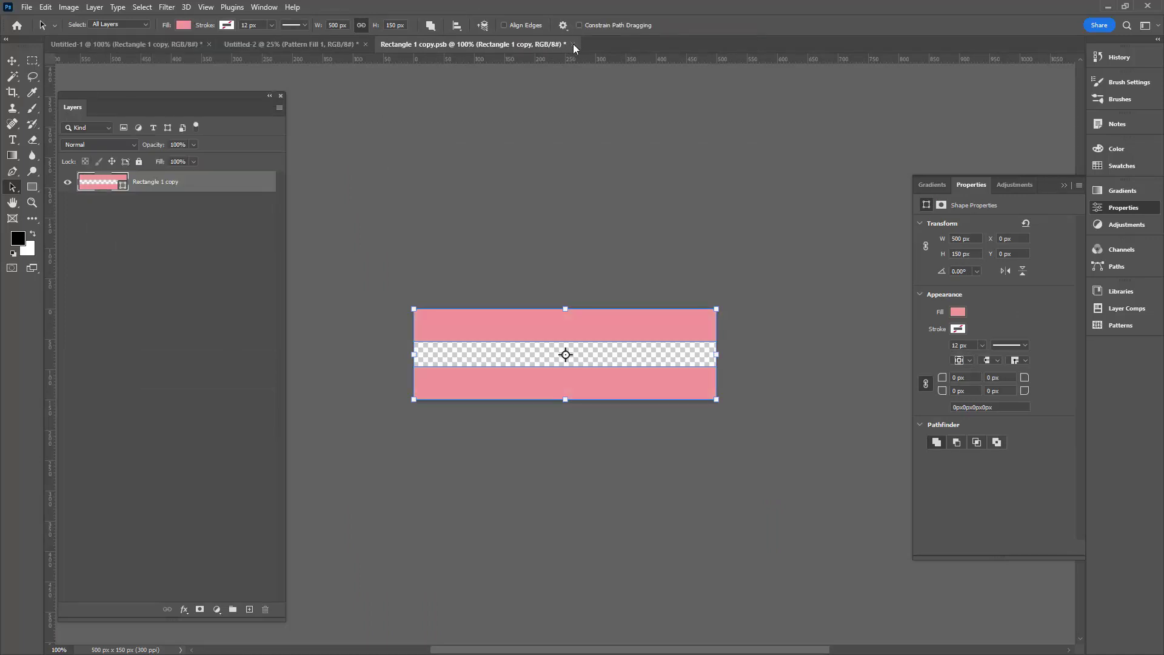
{"action": "left_click", "coordinate": [572, 43]}
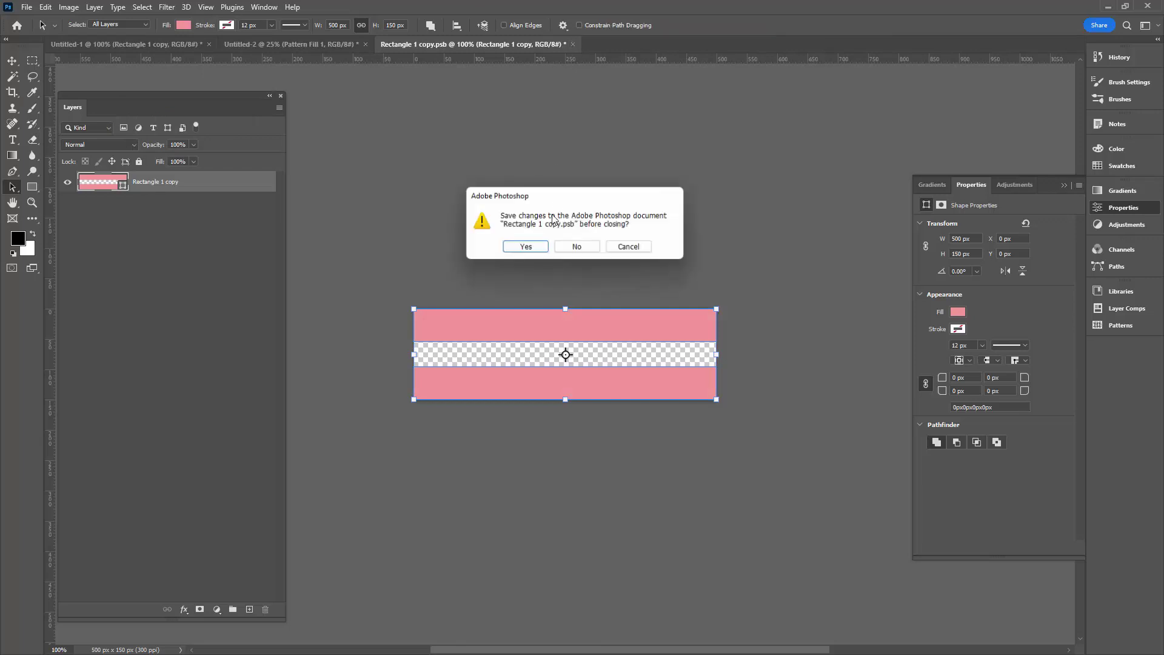
{"action": "left_click", "coordinate": [525, 247]}
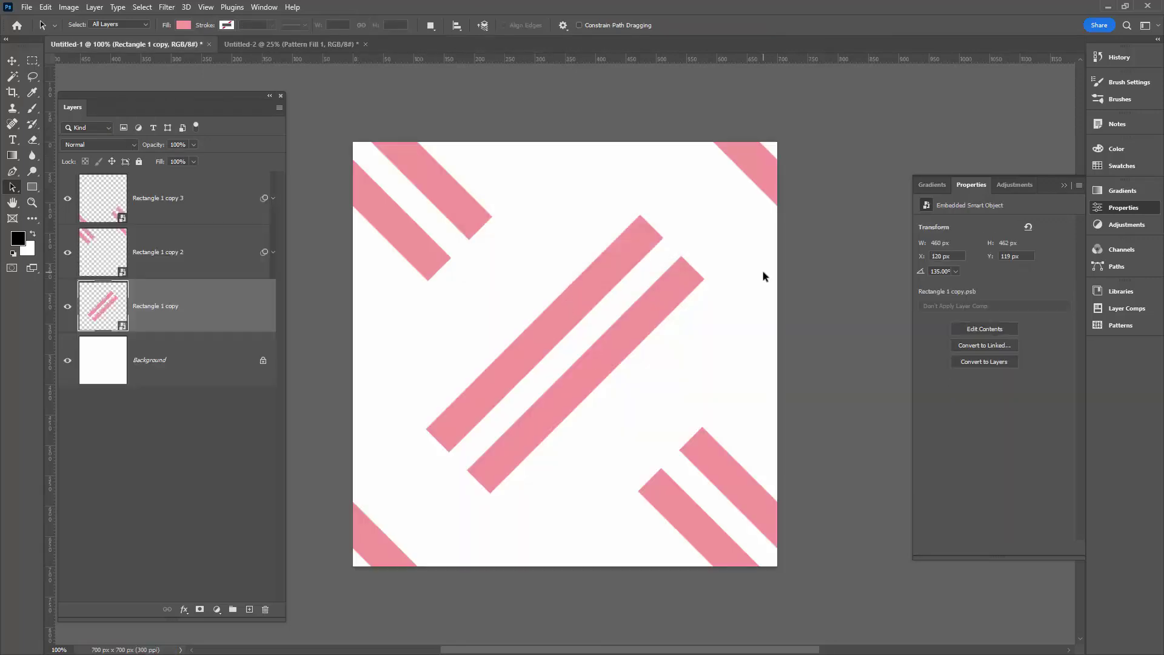